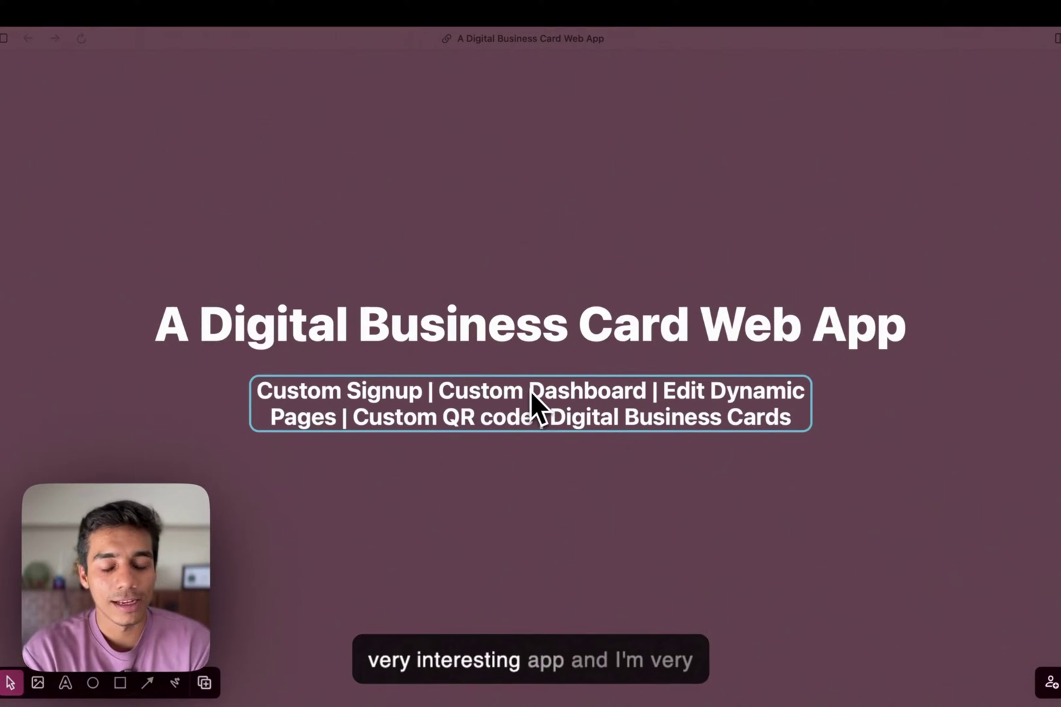
Switch to the 'Login Page | Pixel' tab showing the Pixel login page
key(ctrl+Tab)
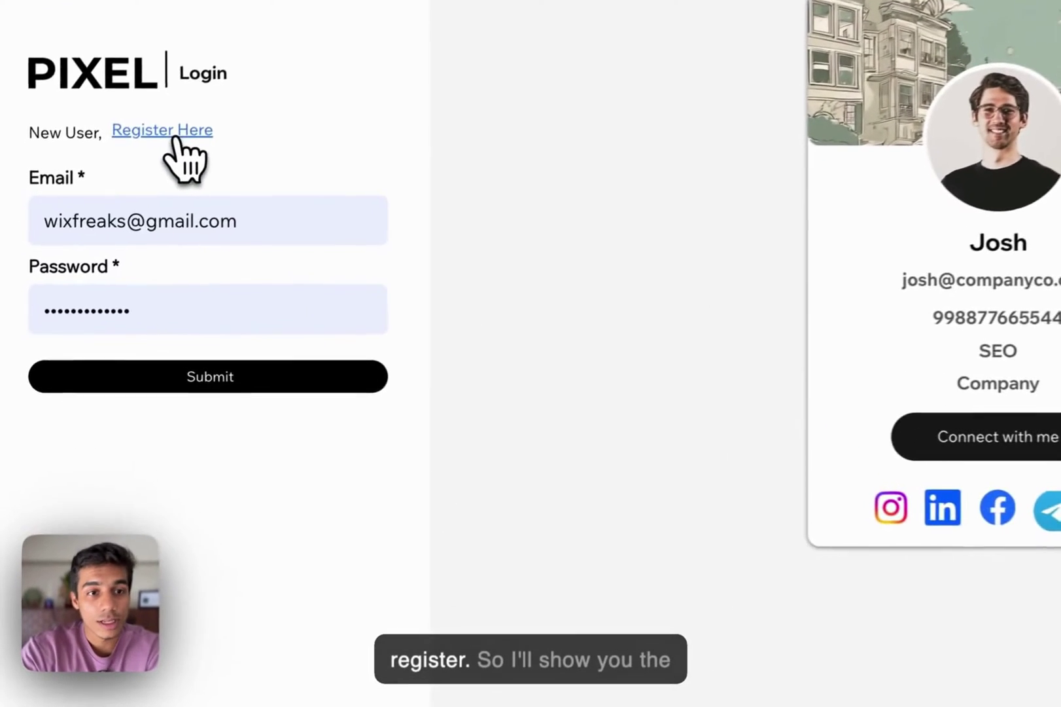
Start registering with the user's name, company 'Wix Freaks' and position 'CEO'
click(114, 210)
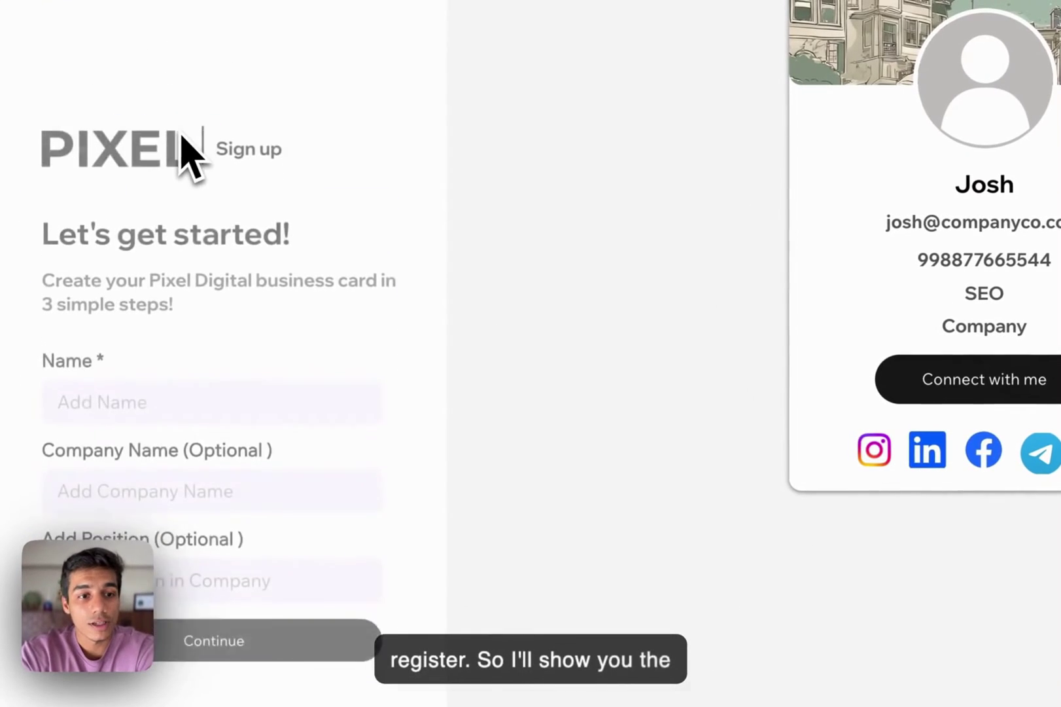
click(147, 324)
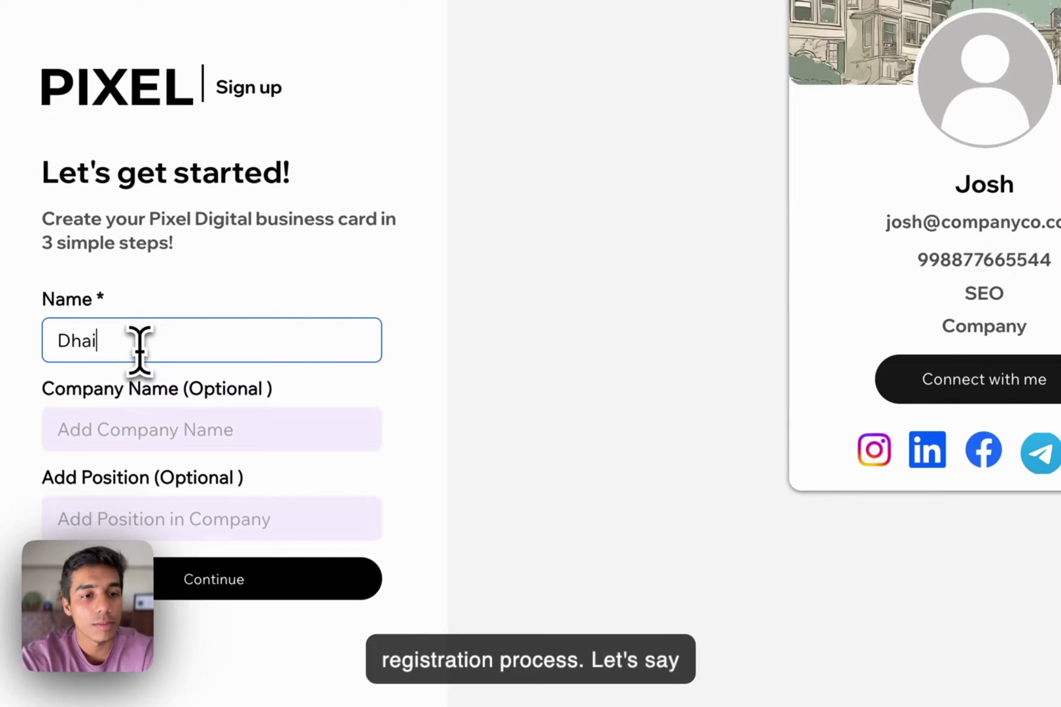
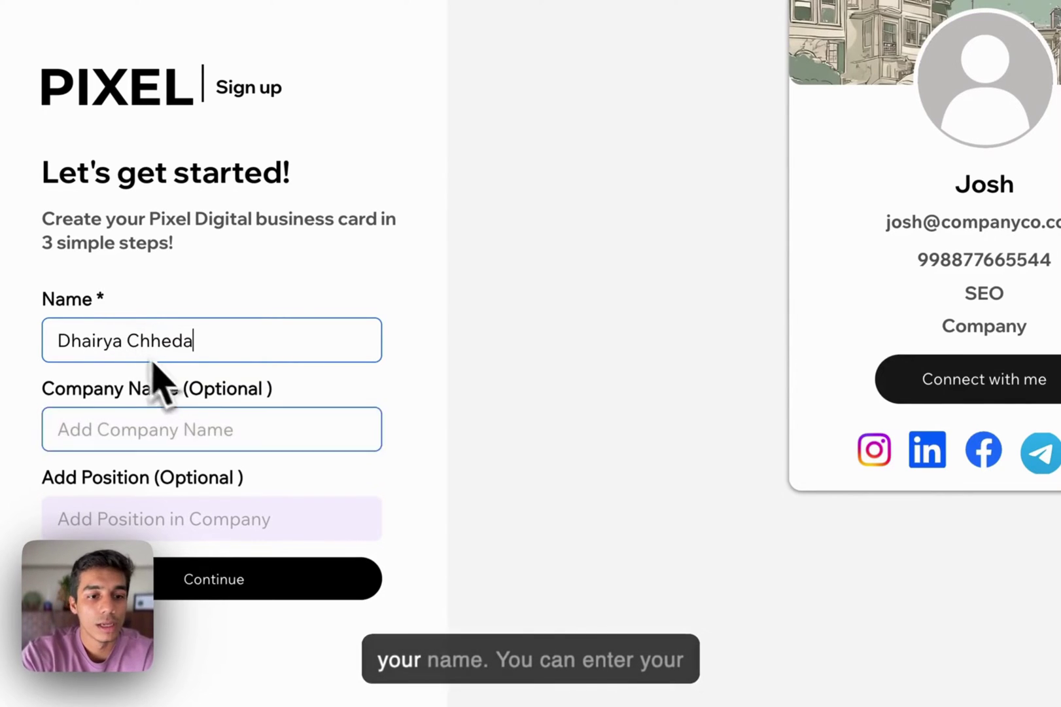
click(187, 422)
text(Wix Freaks)
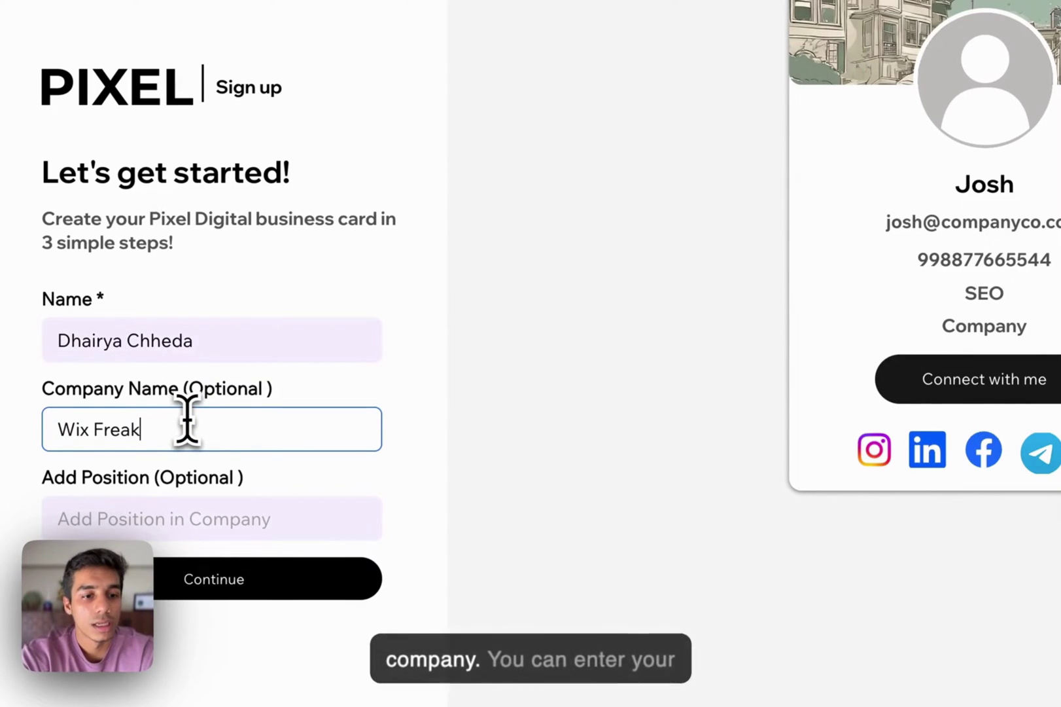
click(174, 517)
text(CEO)
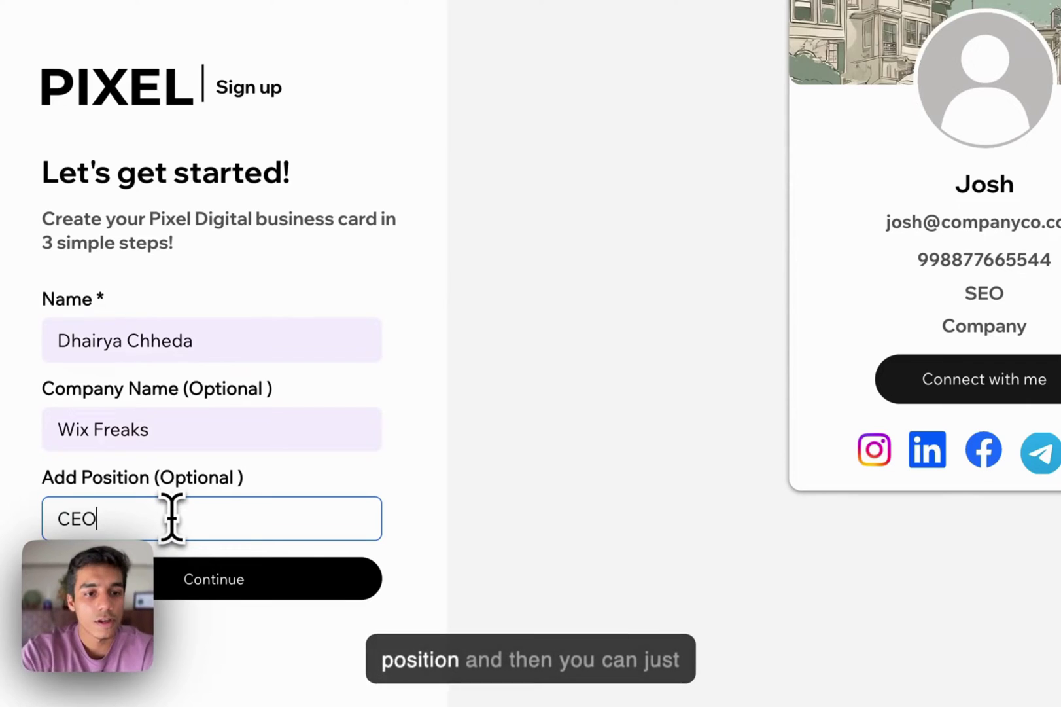
click(202, 568)
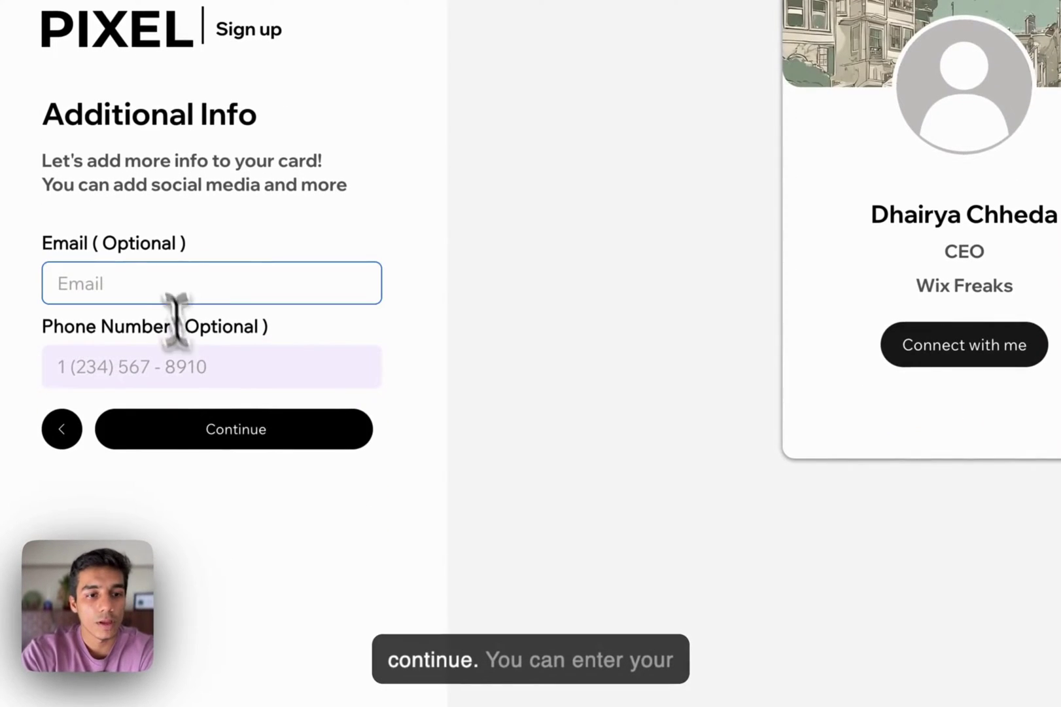
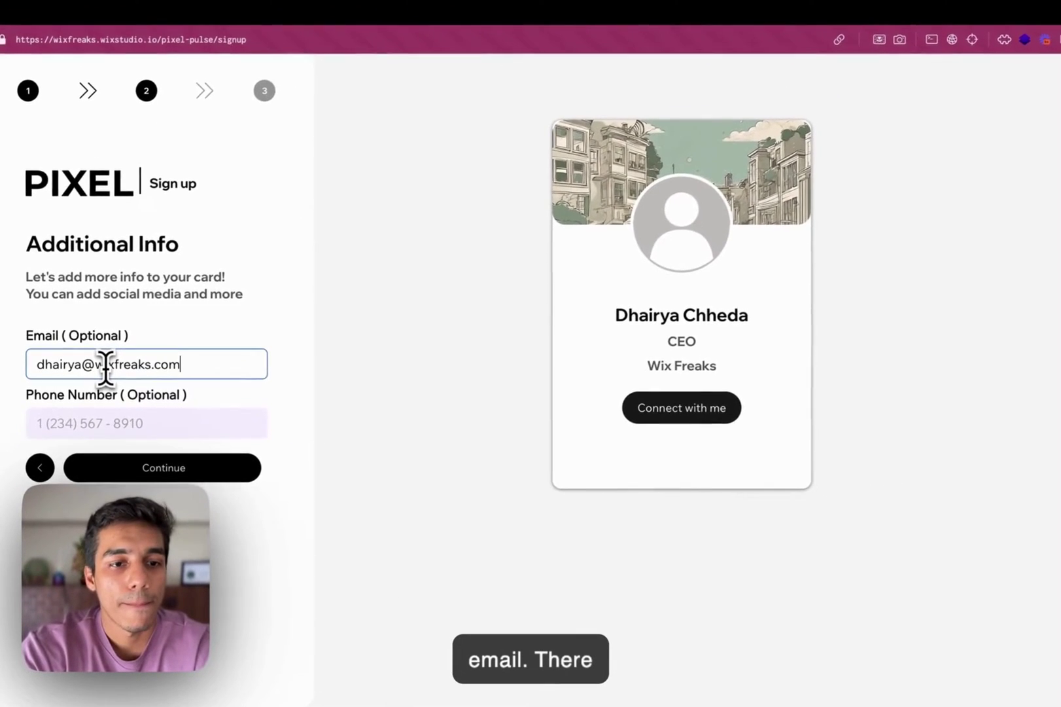
Enter the card's contact email address and phone number
key(Tab)
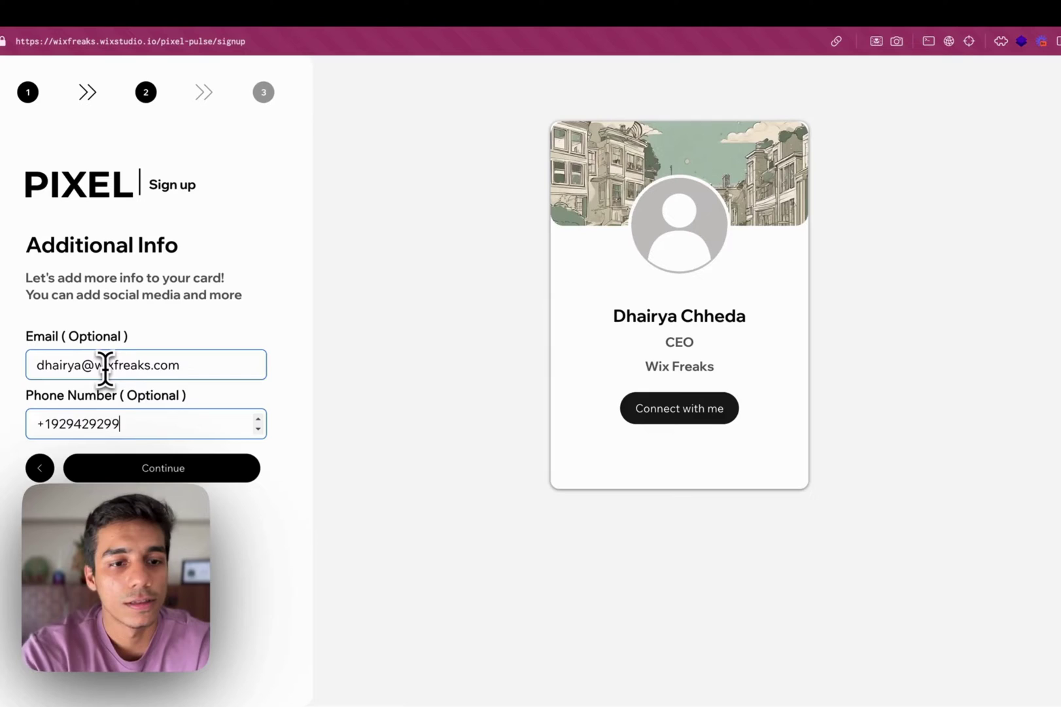
click(152, 468)
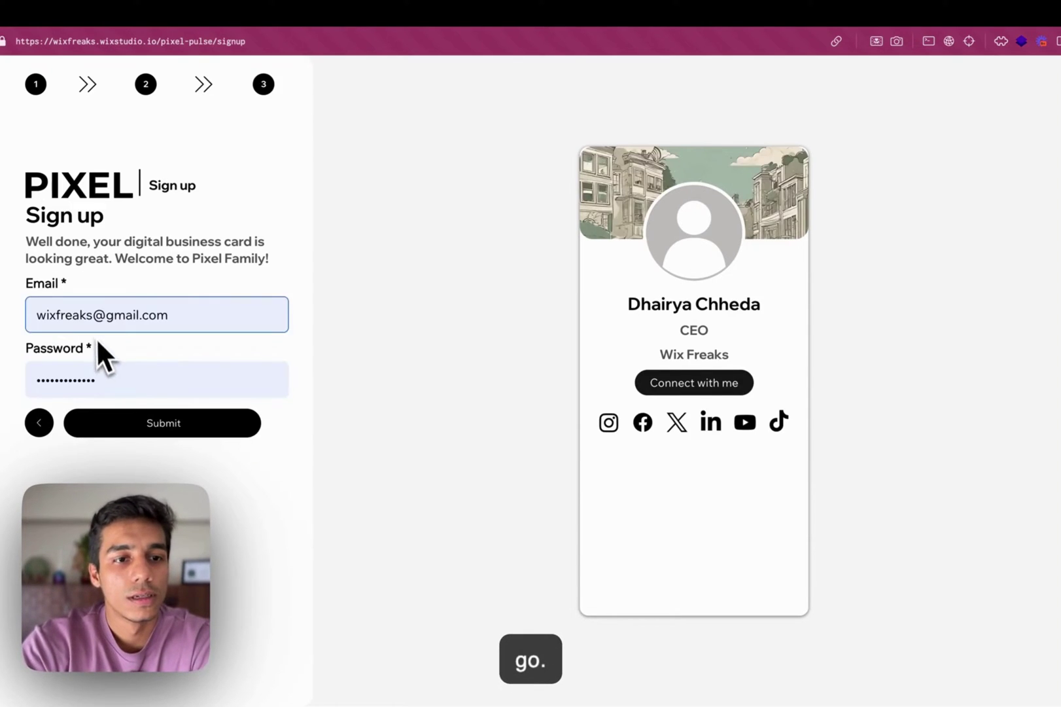
Replace the prefilled account email and password with new credentials
click(98, 353)
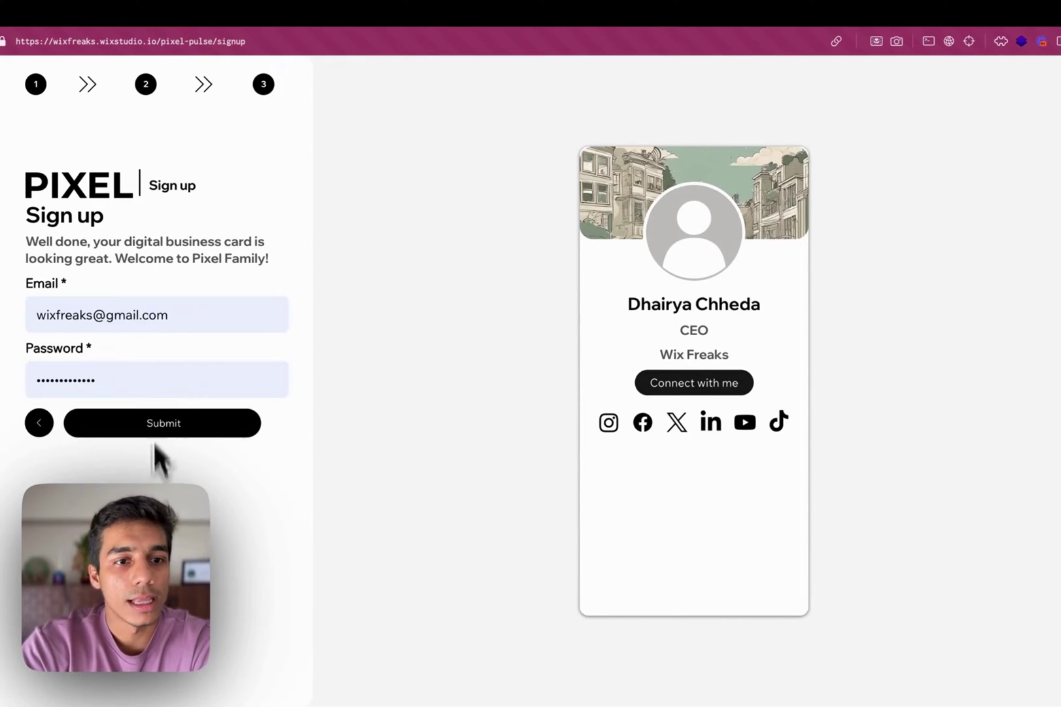
click(179, 314)
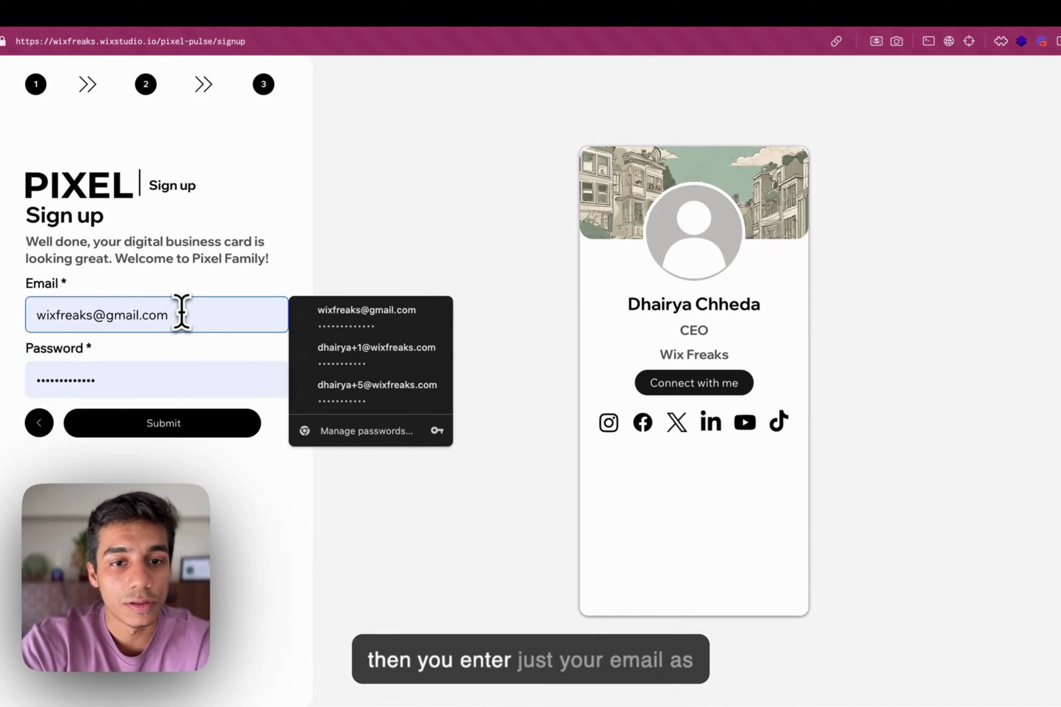
key(super+a)
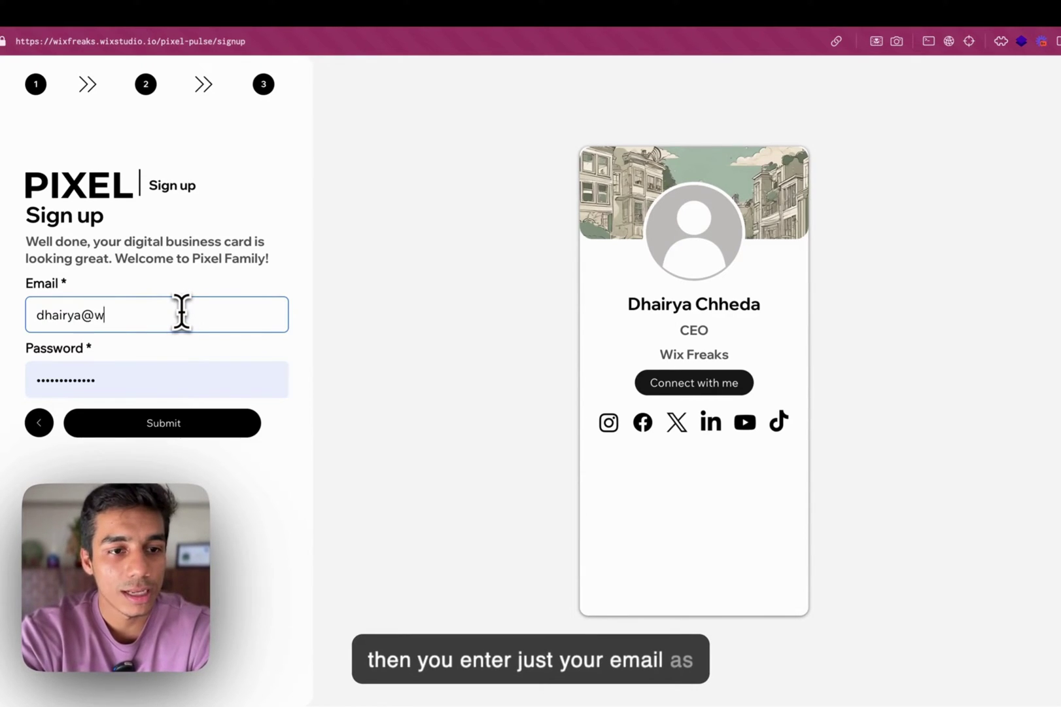
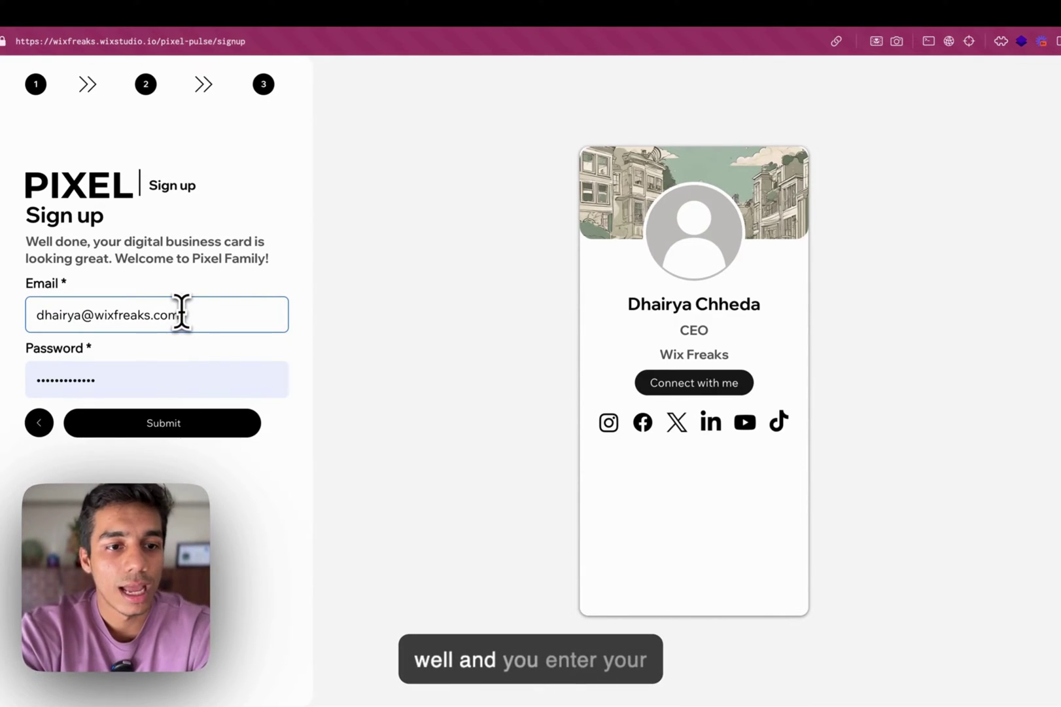
click(171, 375)
key(super+a)
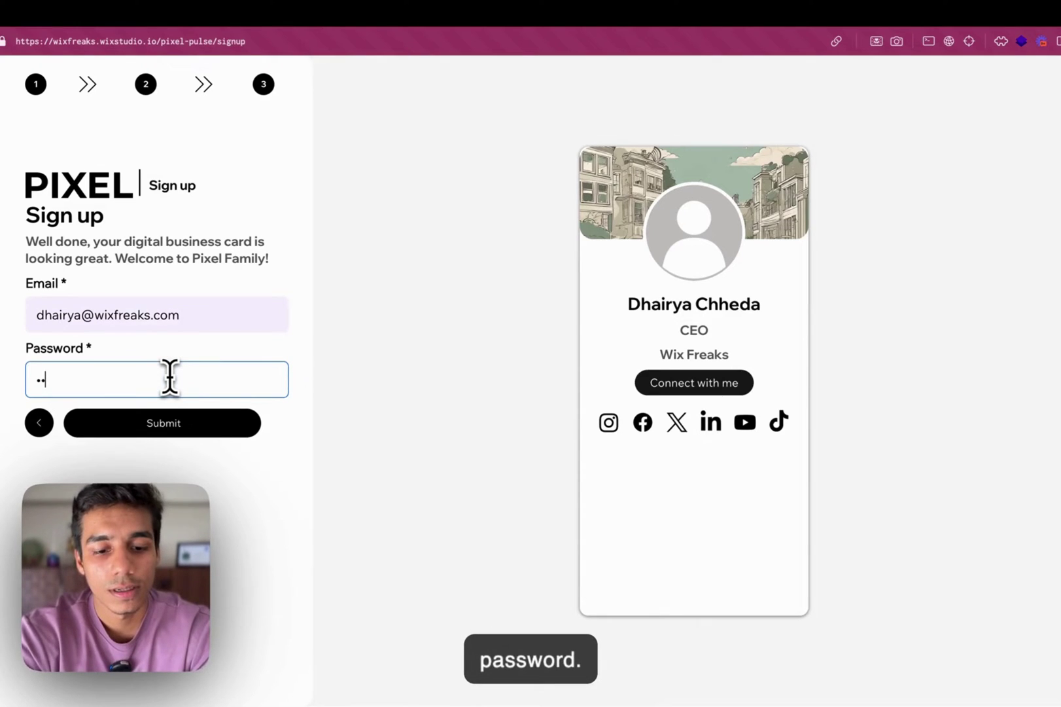
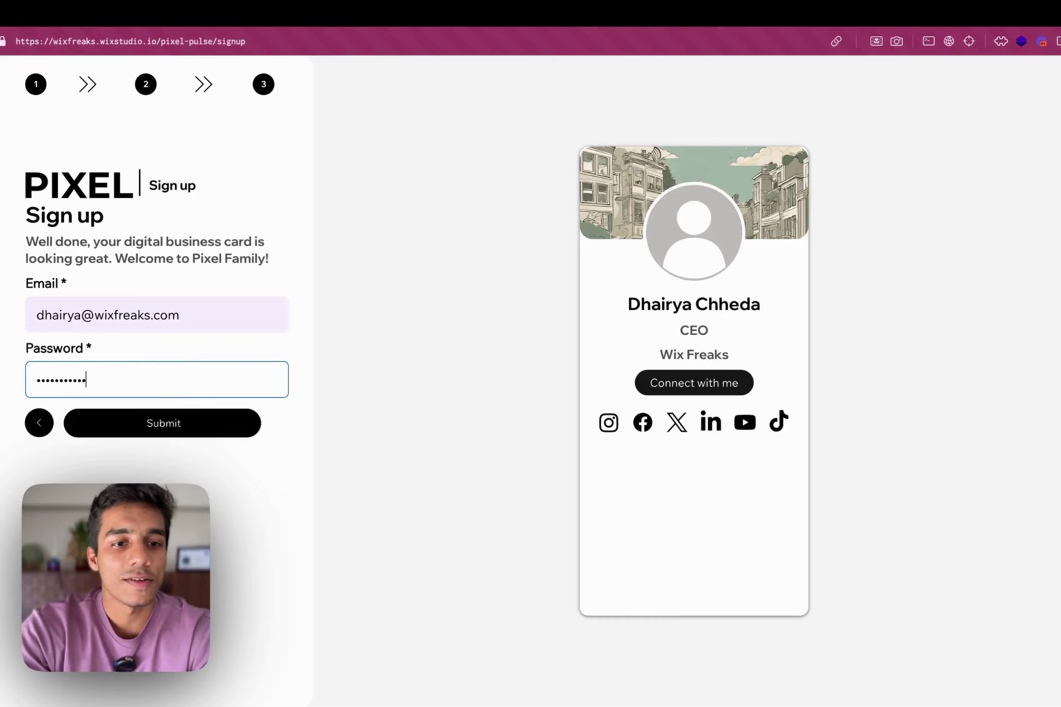
Submit sign-up, pass the reCAPTCHA and confirm the emailed 6-digit code
click(197, 431)
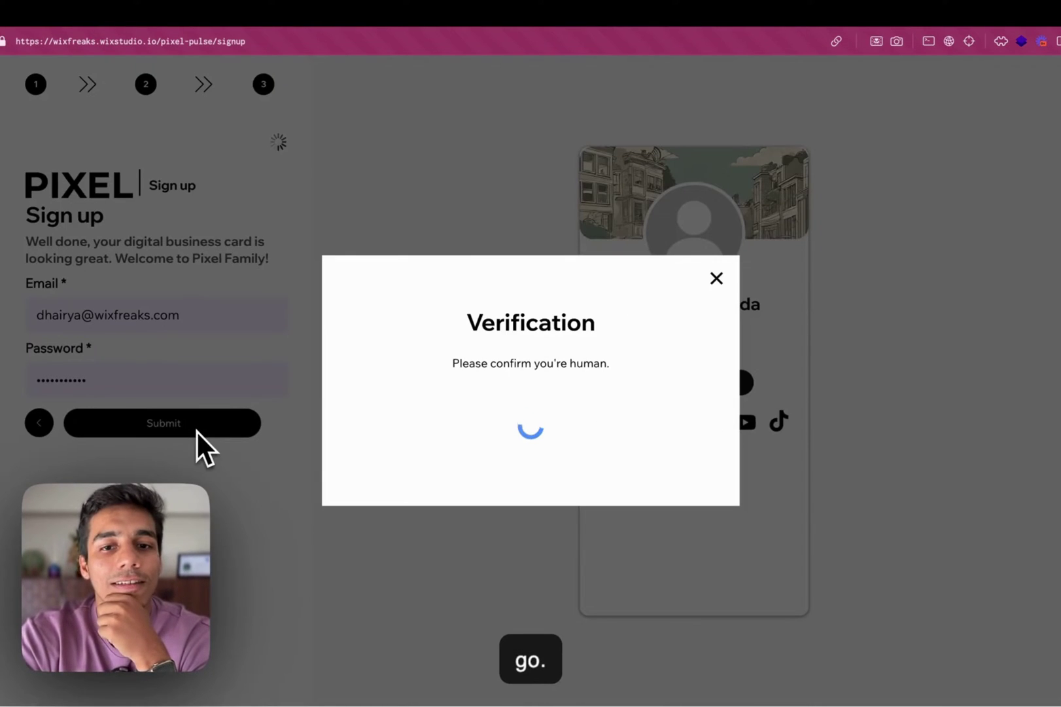
click(444, 429)
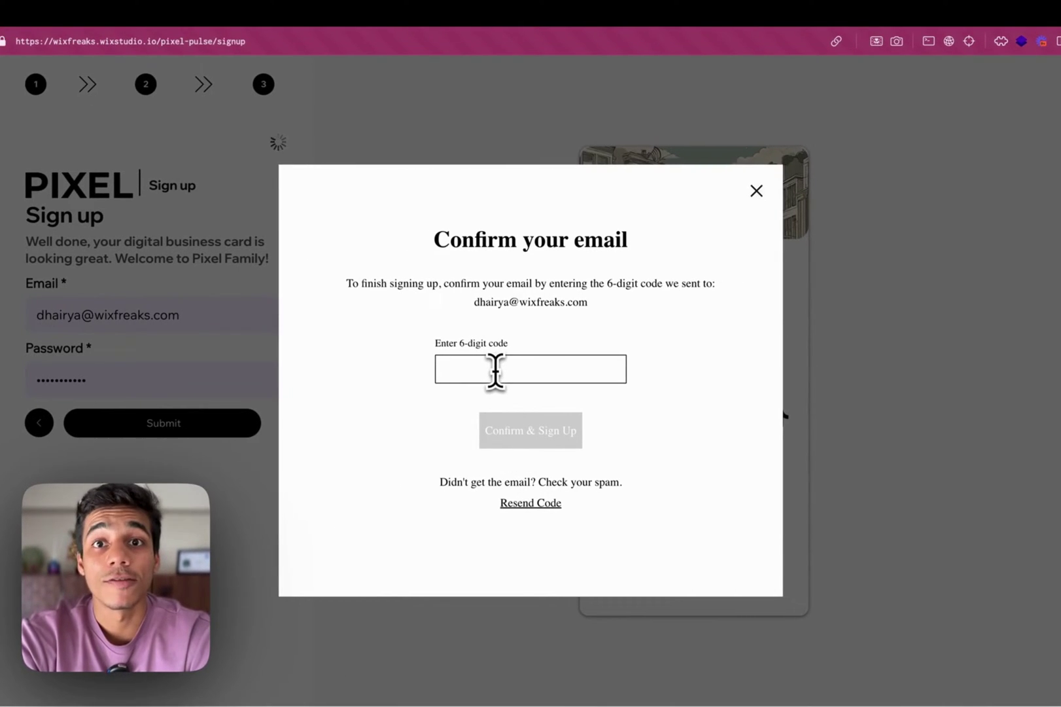
click(496, 370)
click(525, 445)
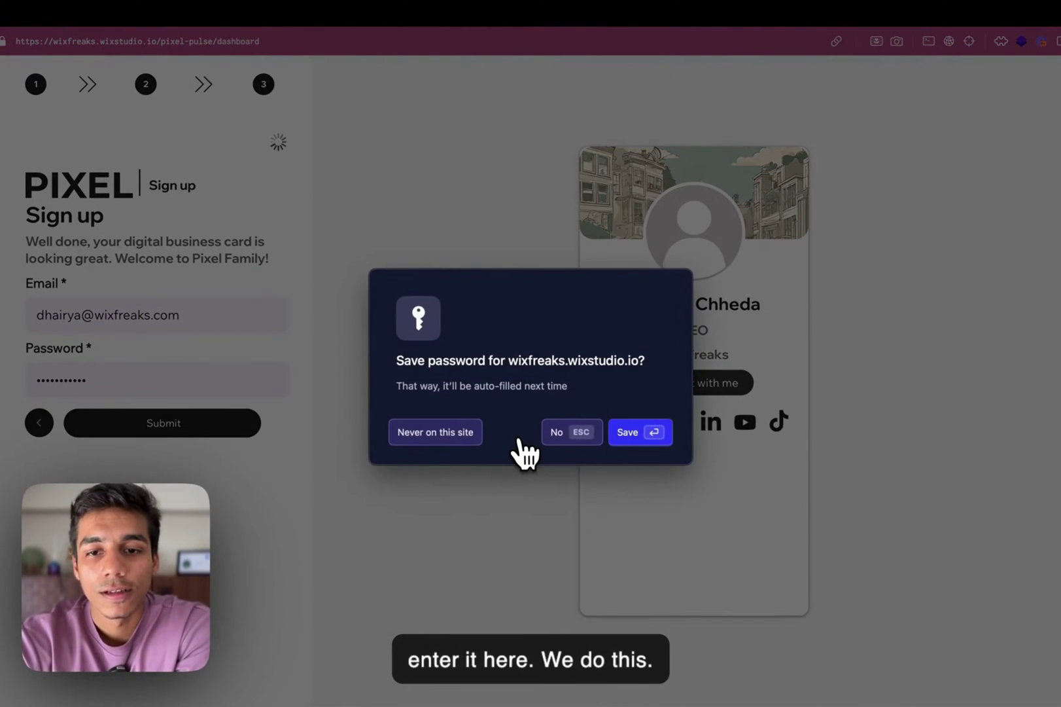
key(Escape)
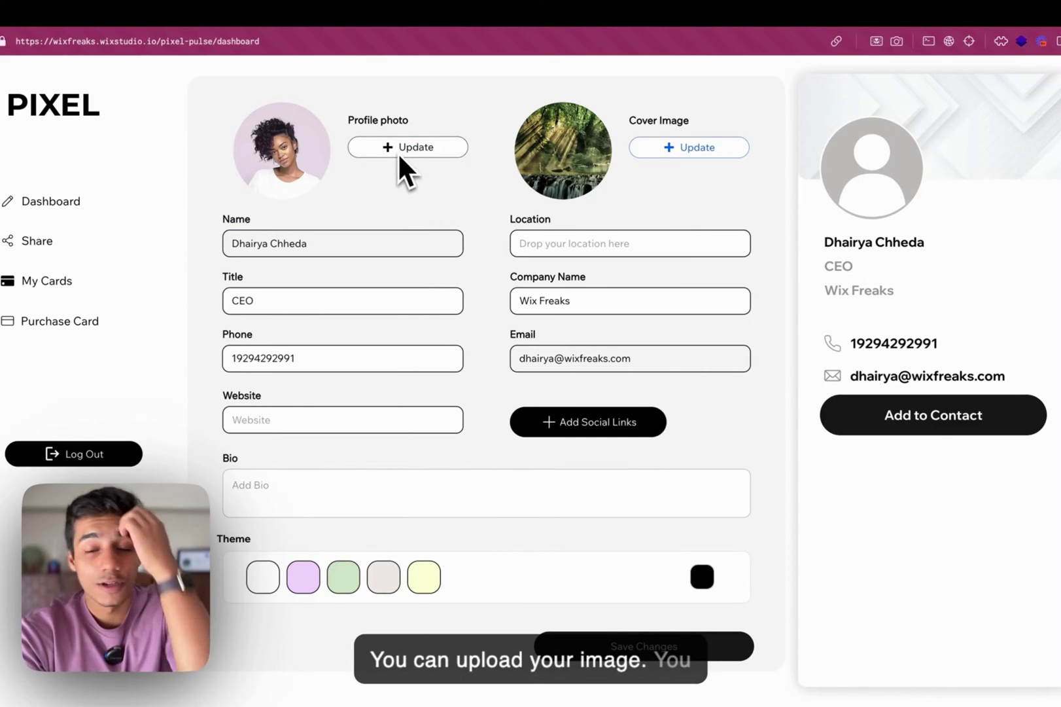
click(553, 243)
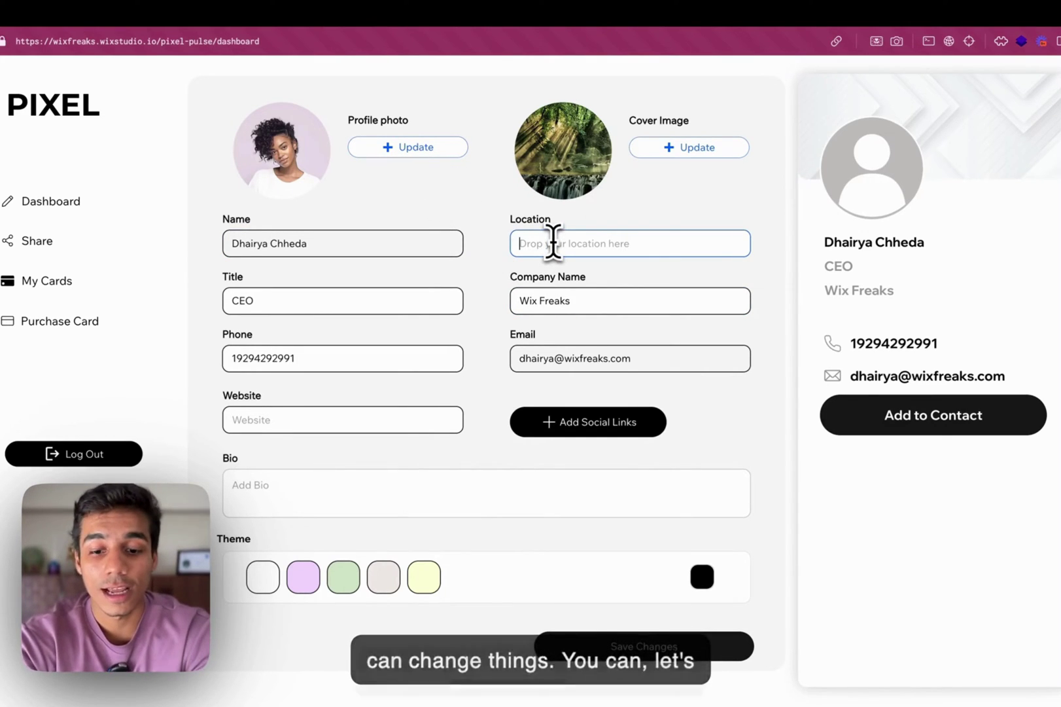
text(Mumb)
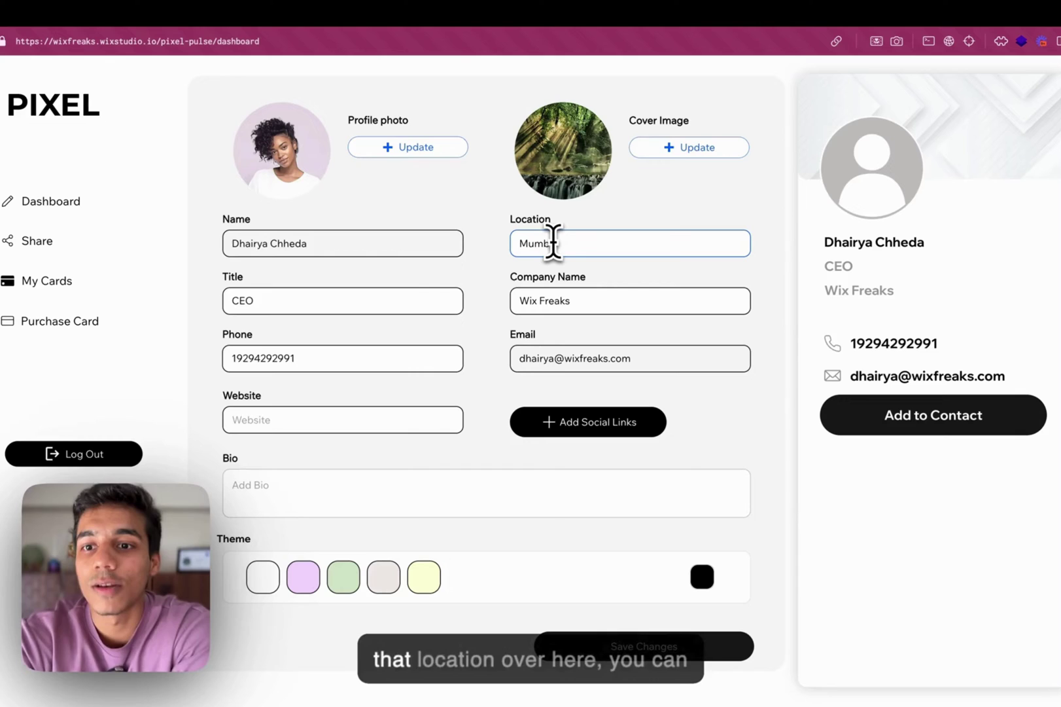
text(ai)
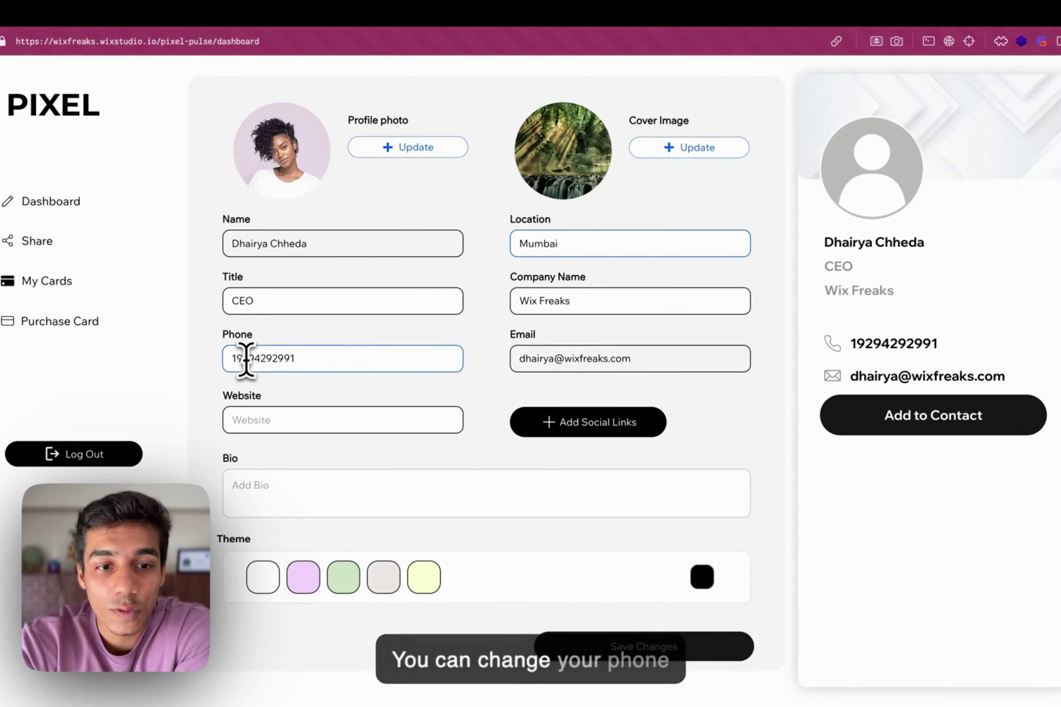
click(252, 412)
text(ww)
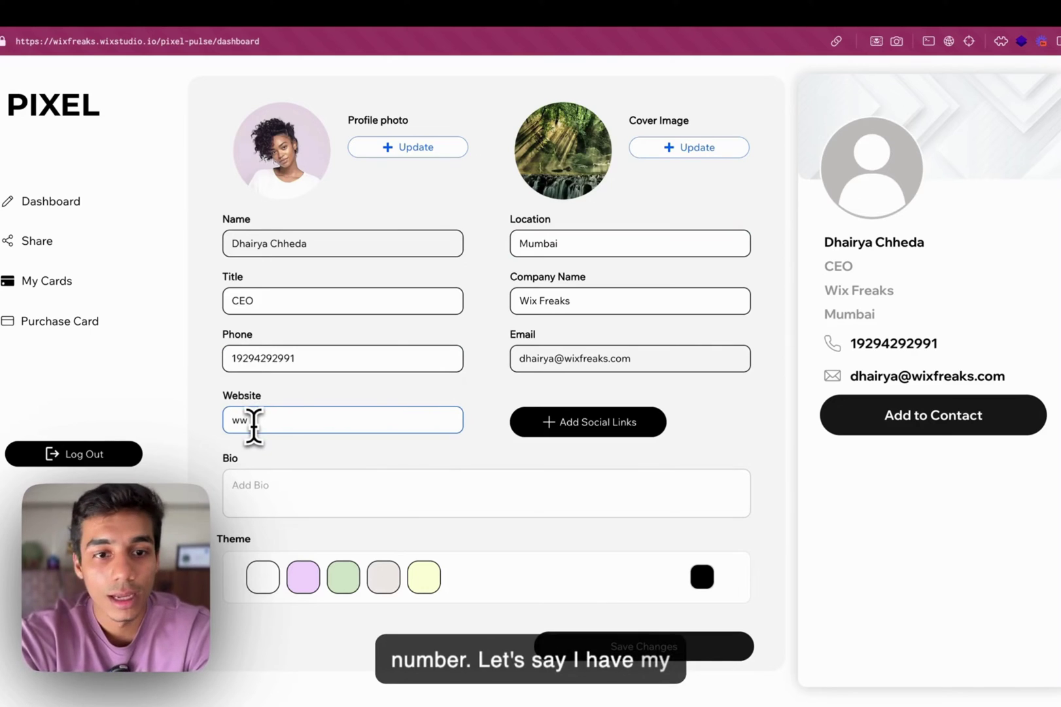
text(w.wixfre)
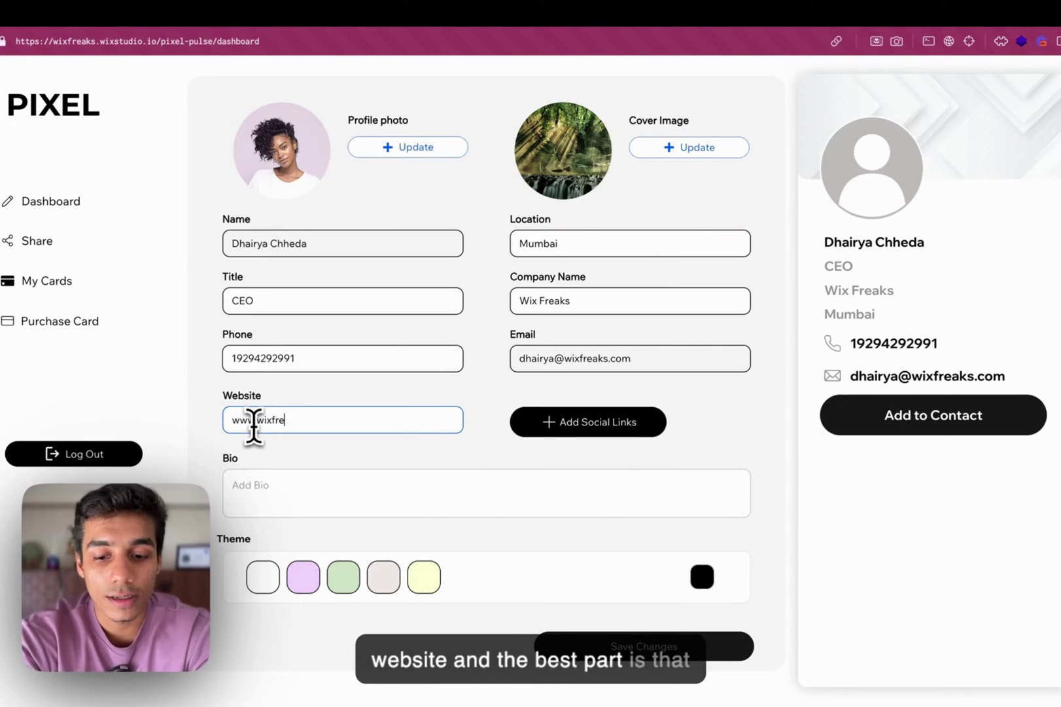
text(aks.com)
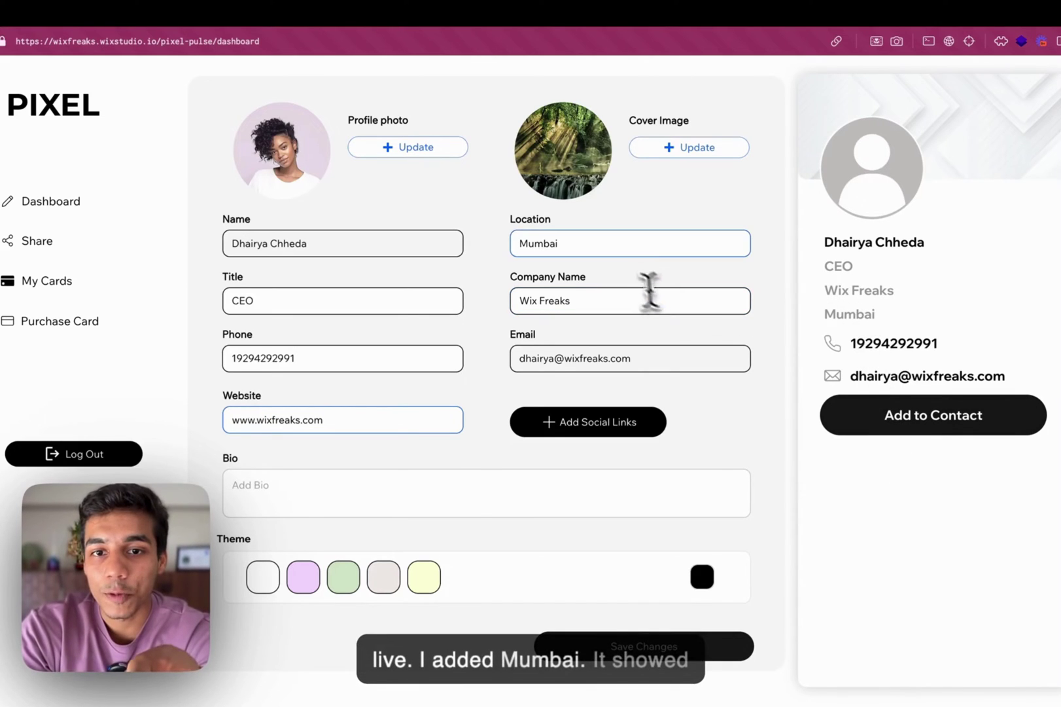
click(756, 464)
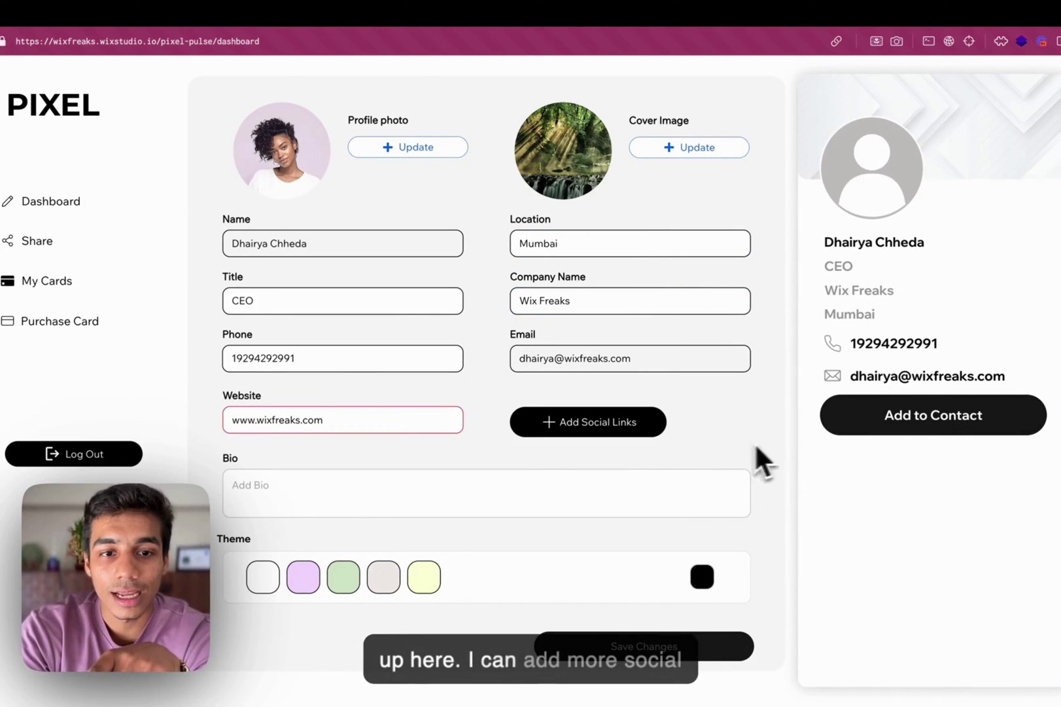
text(https://)
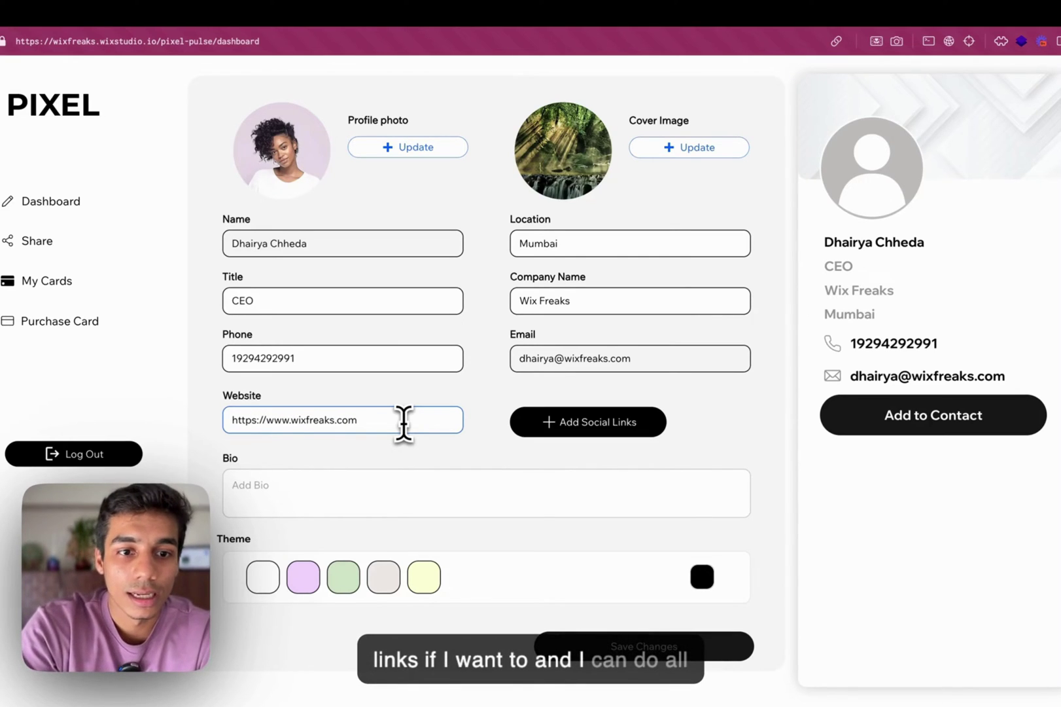
click(499, 472)
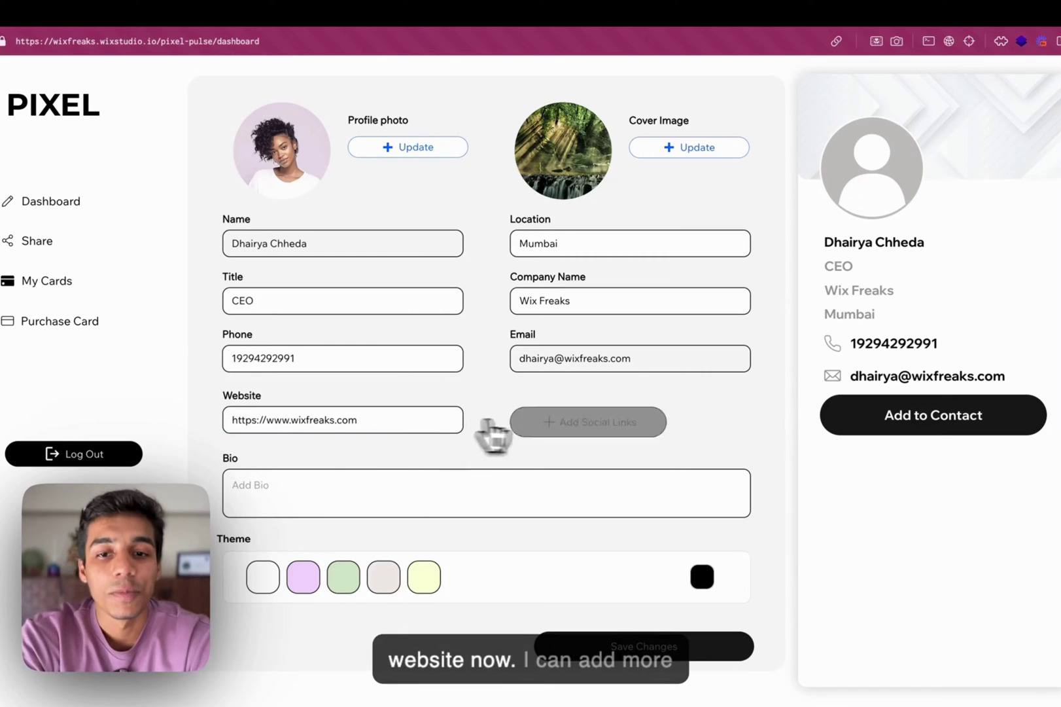
click(584, 424)
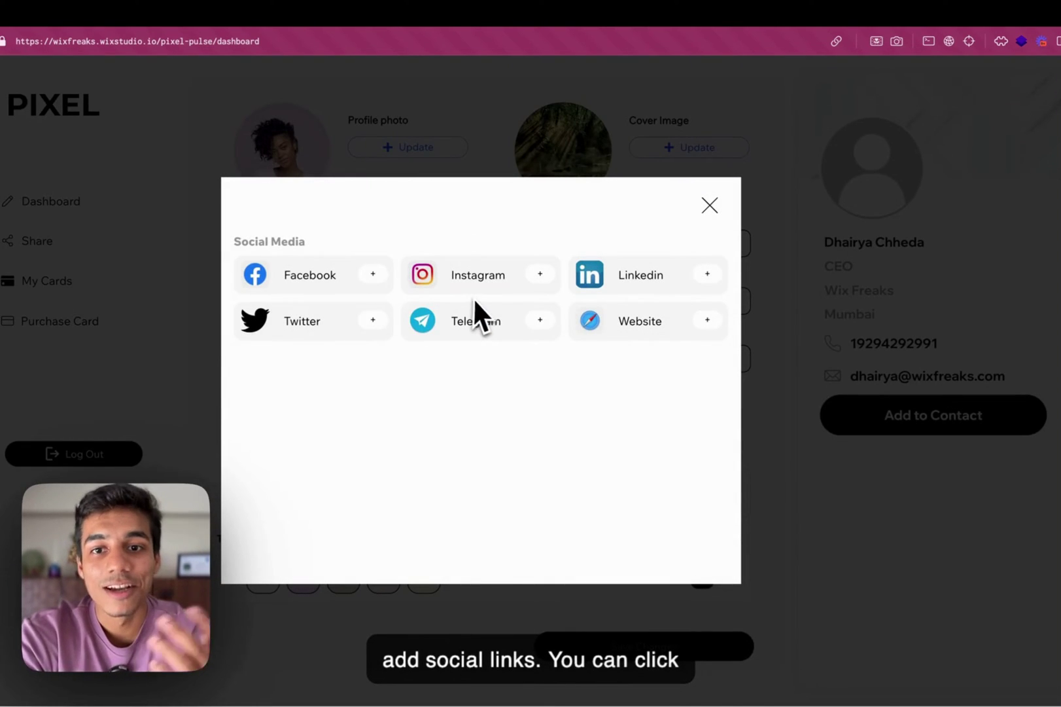
click(540, 275)
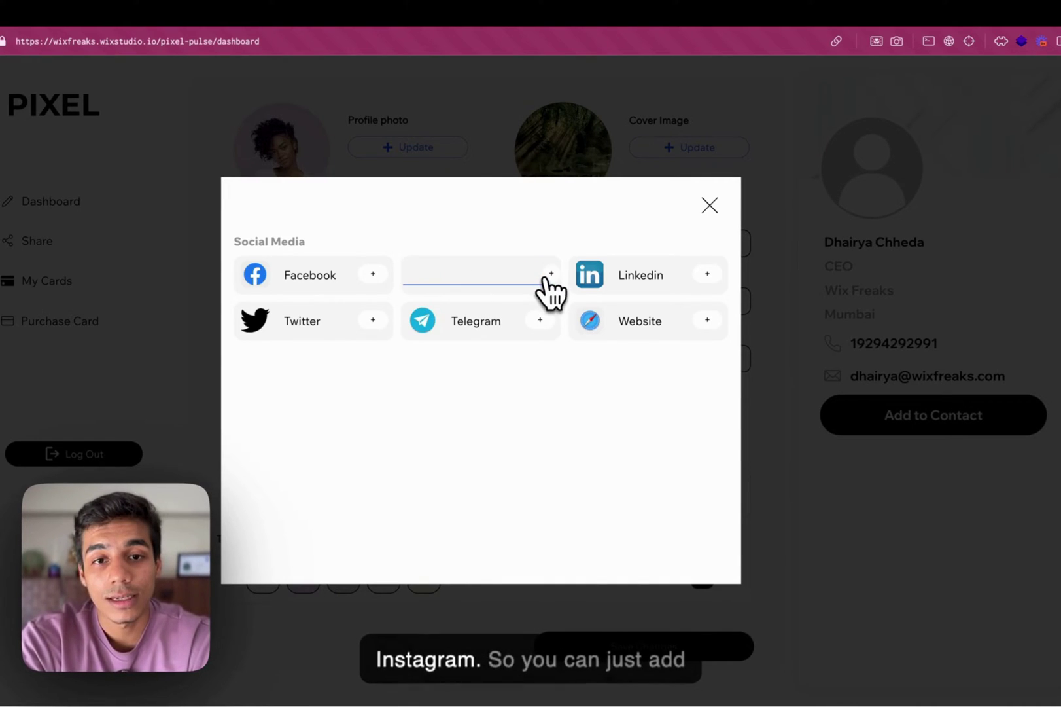
text(@wixfreaks)
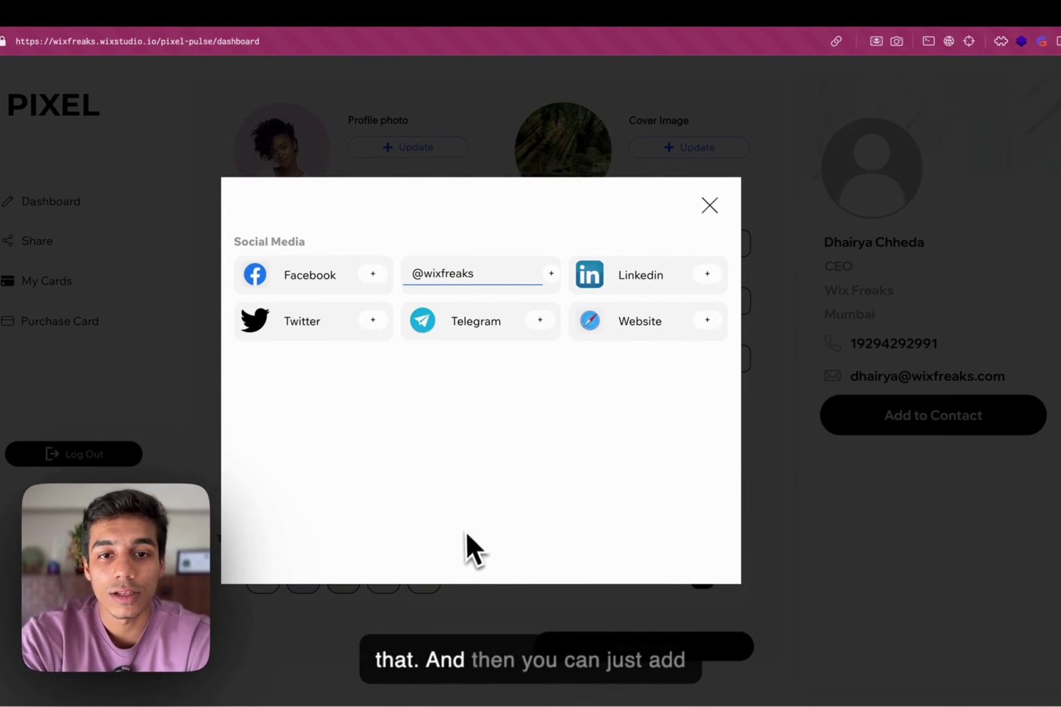
click(710, 205)
Try the green theme, then apply the pink theme to the card
scroll(700, 363, down, 4)
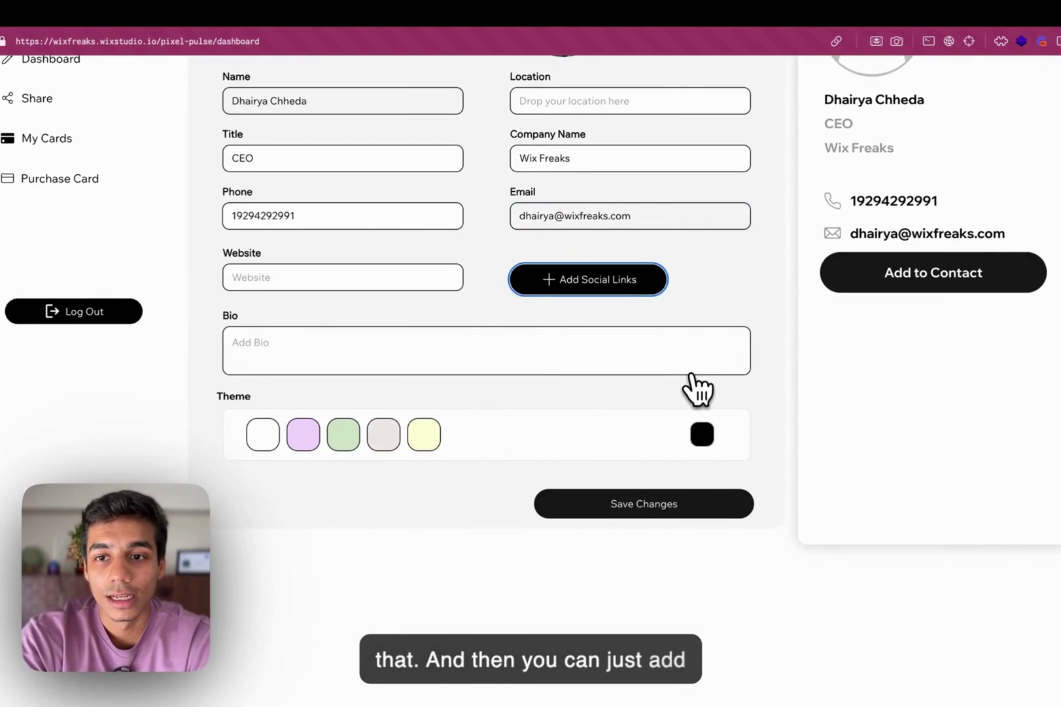
scroll(699, 386, up, 4)
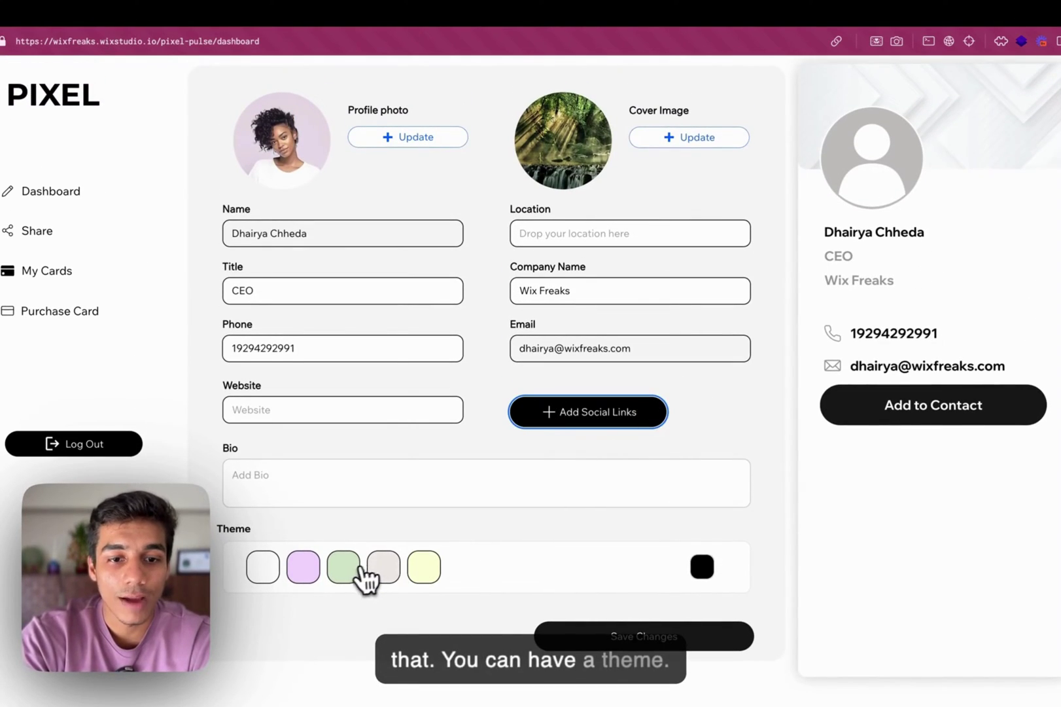
click(349, 568)
click(305, 571)
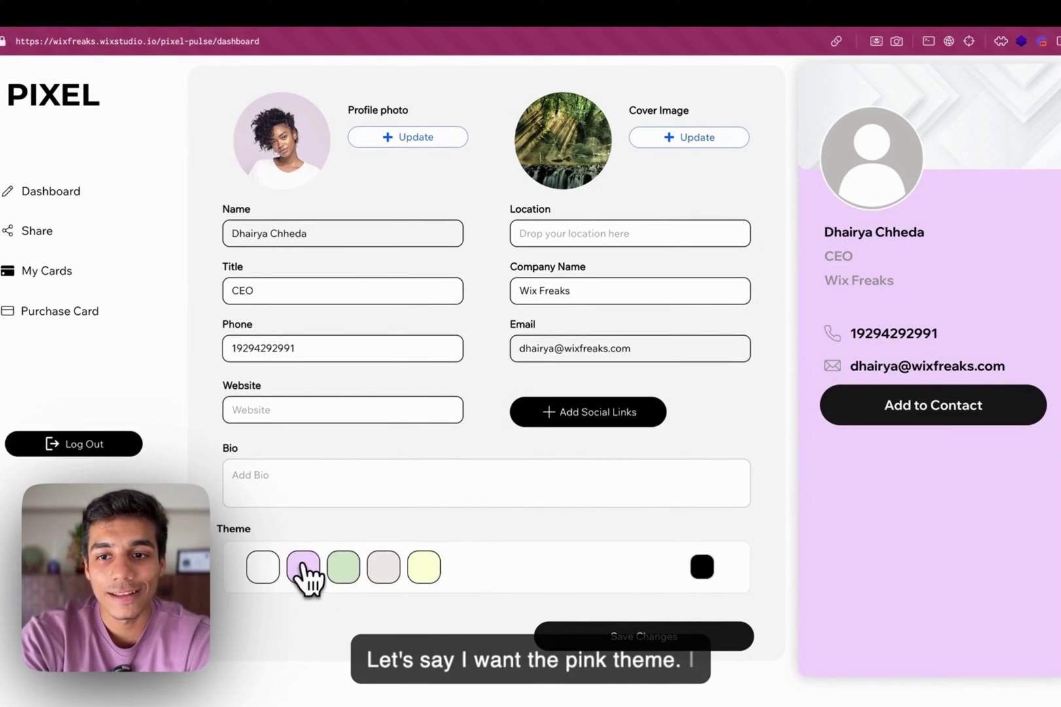
scroll(308, 573, up, 1)
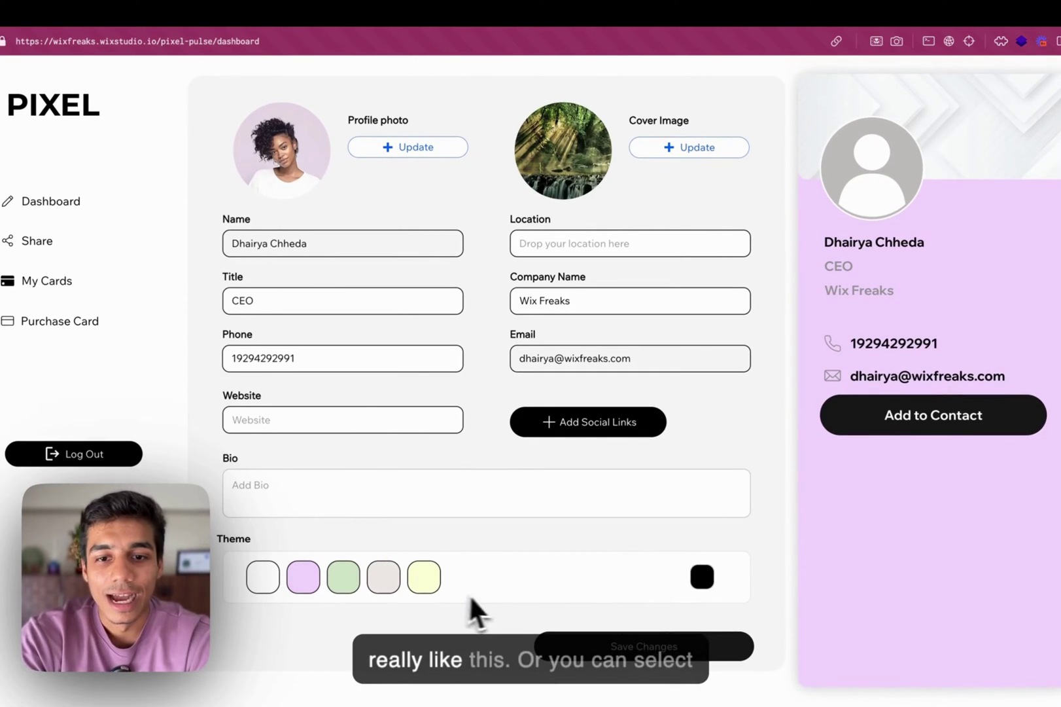
Set the custom theme colour to vivid purple (RGB 212, 0, 255)
click(703, 577)
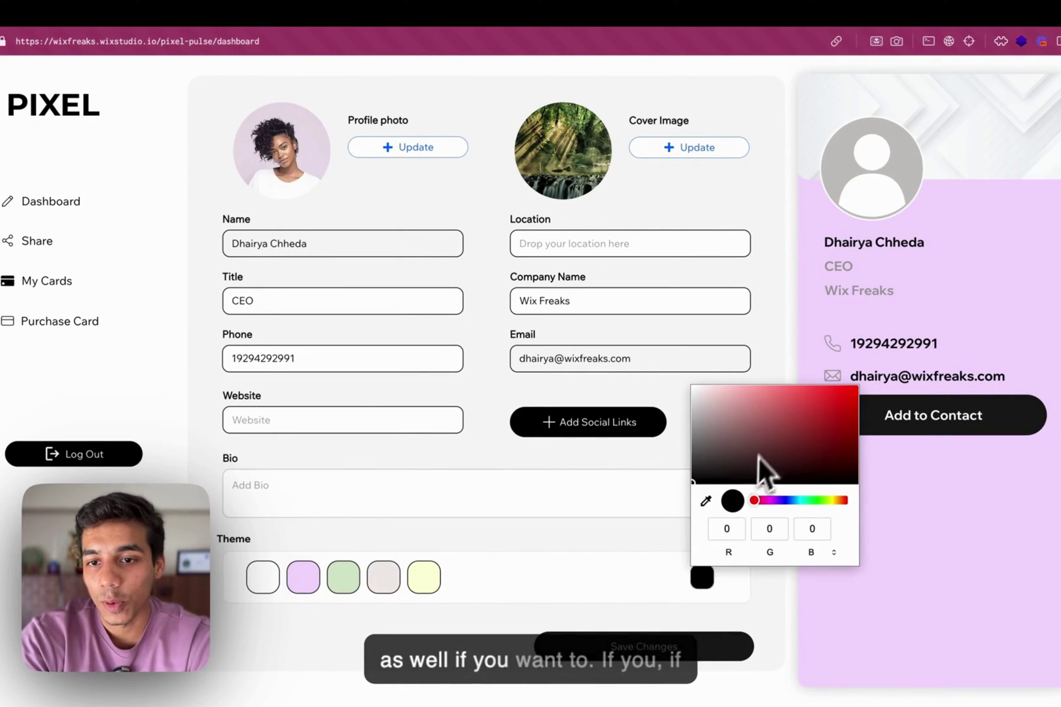
click(773, 500)
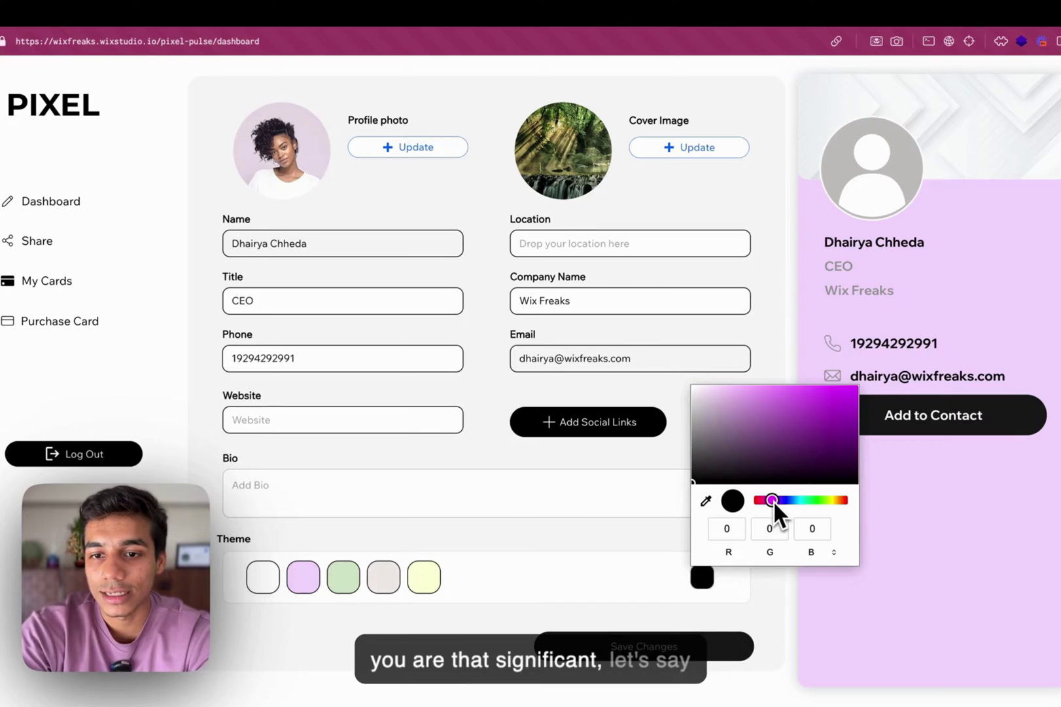
click(819, 428)
drag(818, 428, 859, 390)
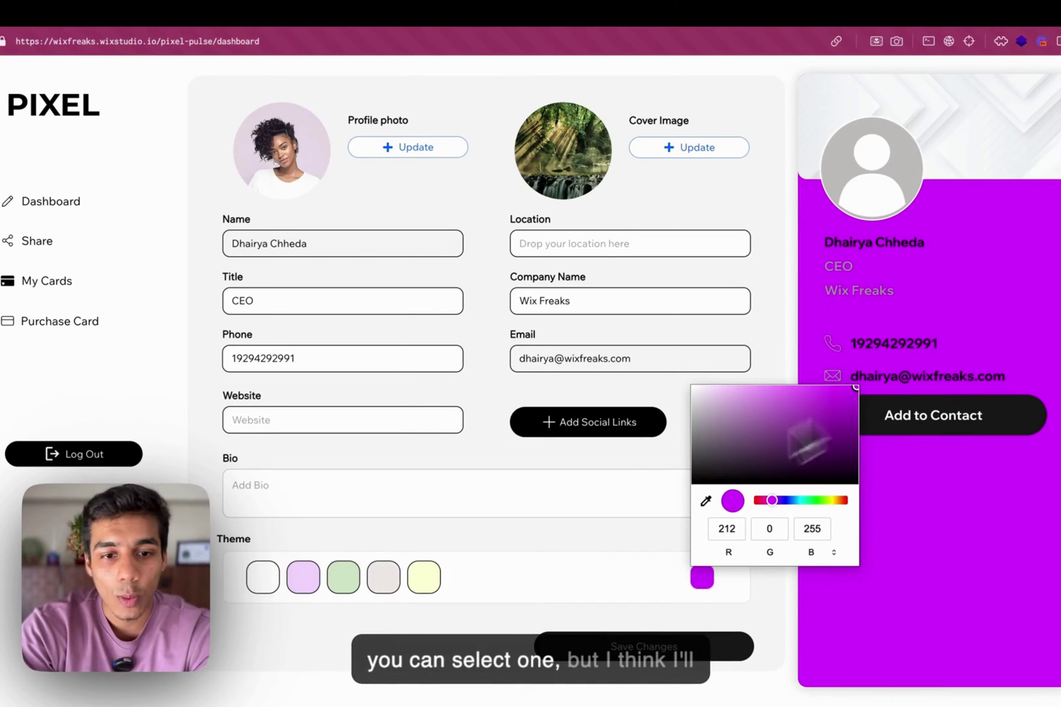
click(306, 584)
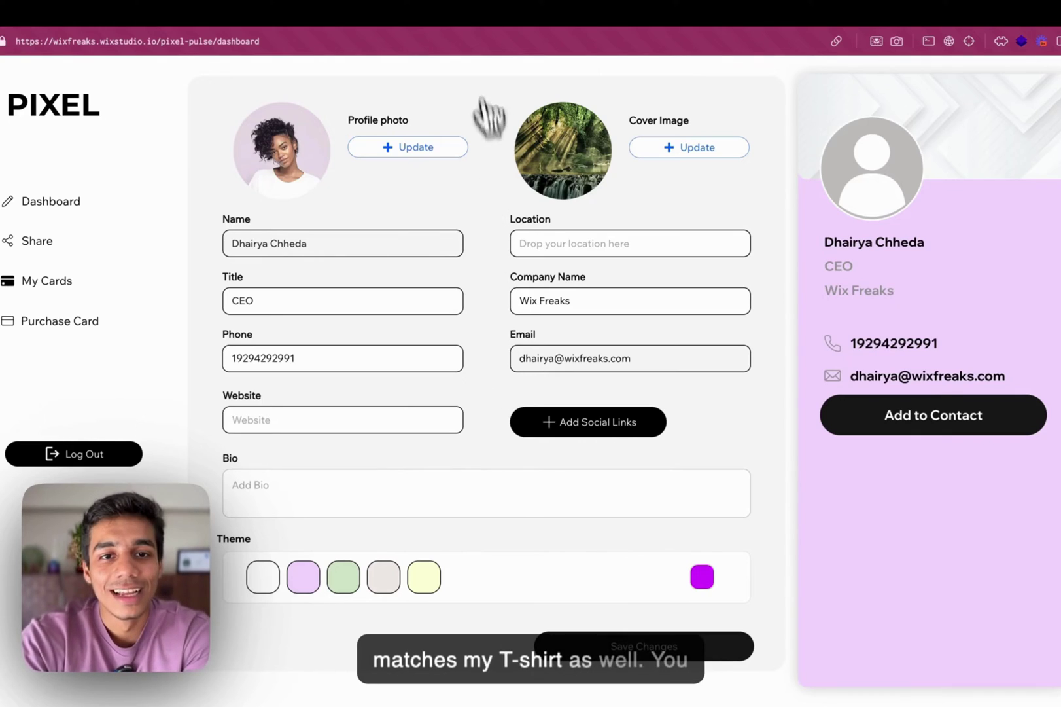
Upload fiverr profile.png from Downloads as the card's profile photo
click(407, 147)
scroll(542, 431, down, 10)
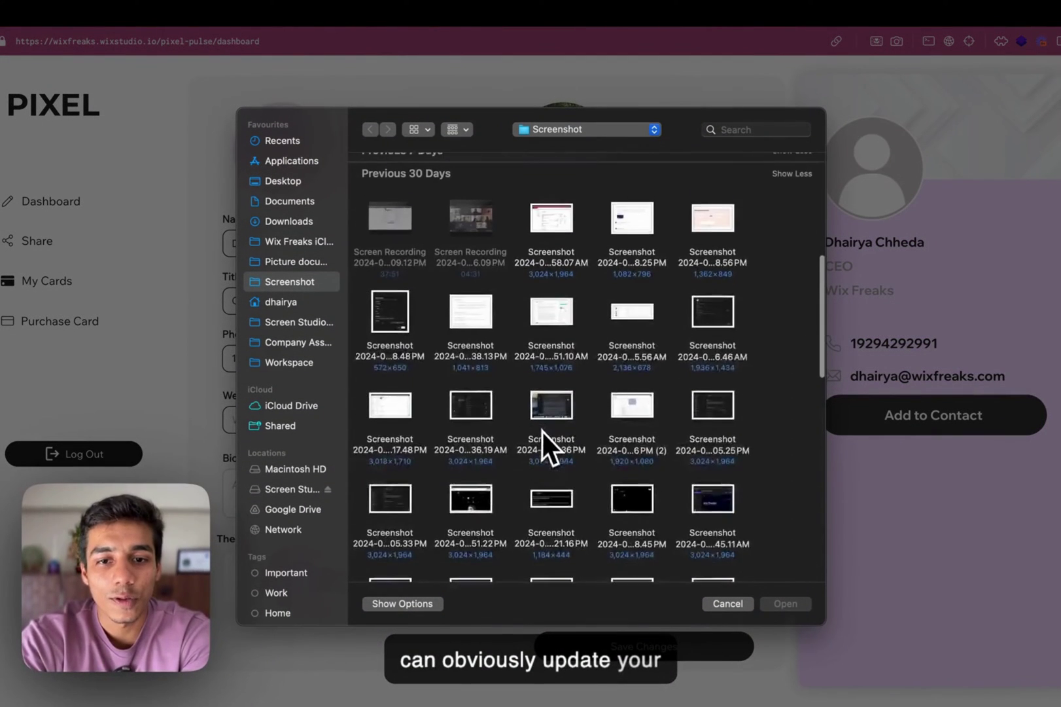
click(285, 223)
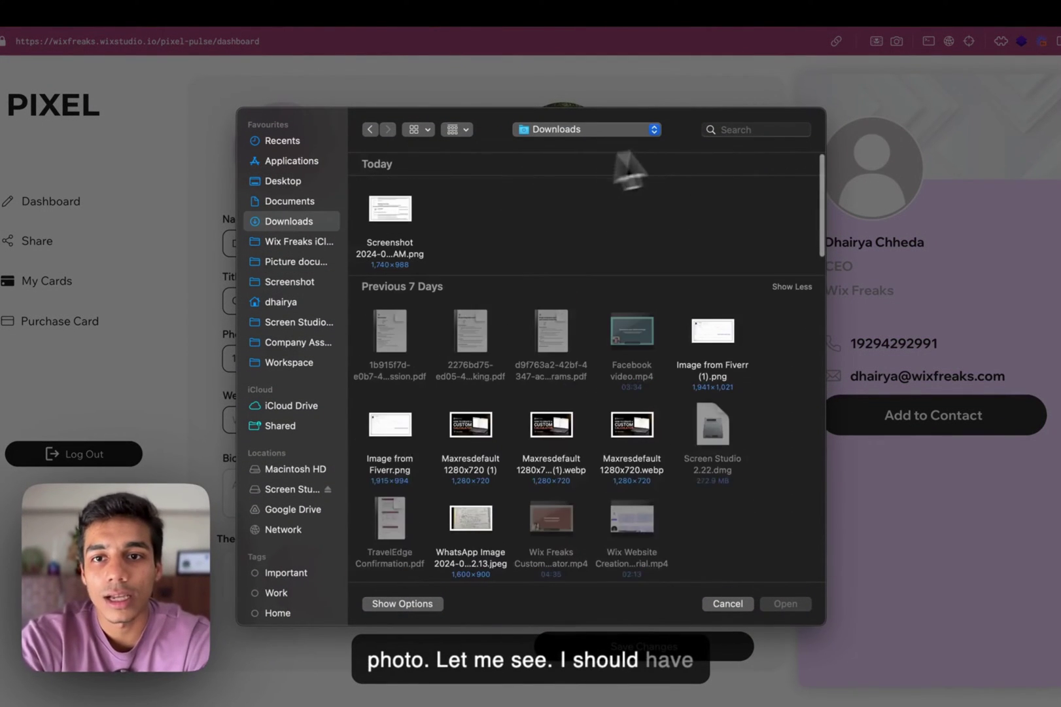
click(727, 129)
text(fiverr)
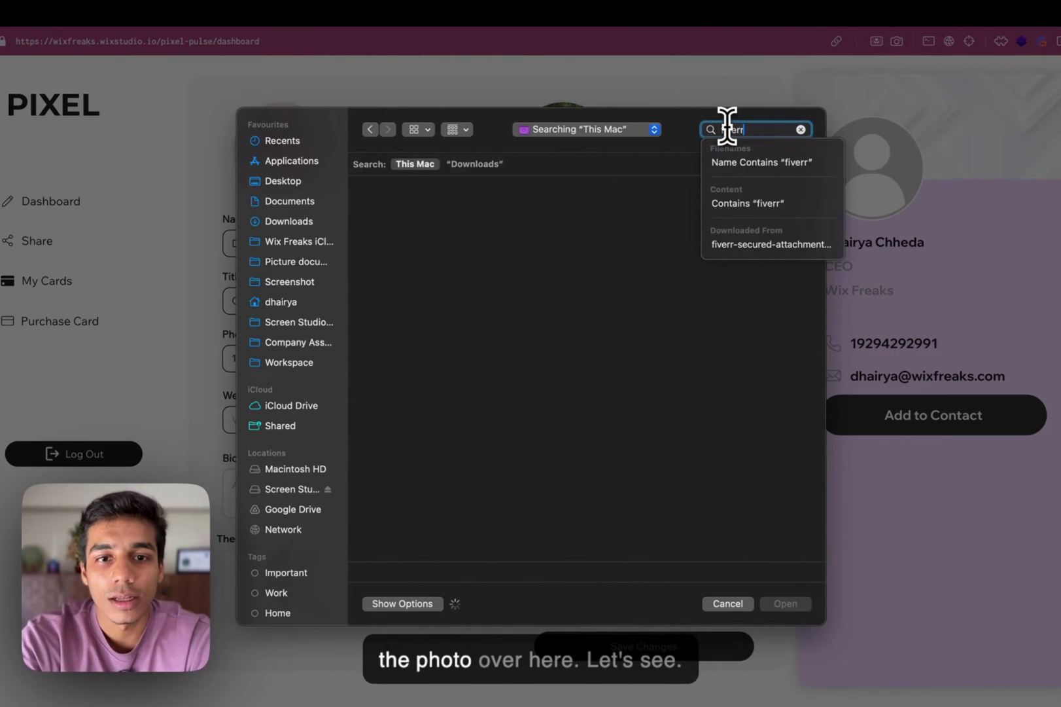
scroll(496, 513, down, 5)
scroll(496, 516, down, 6)
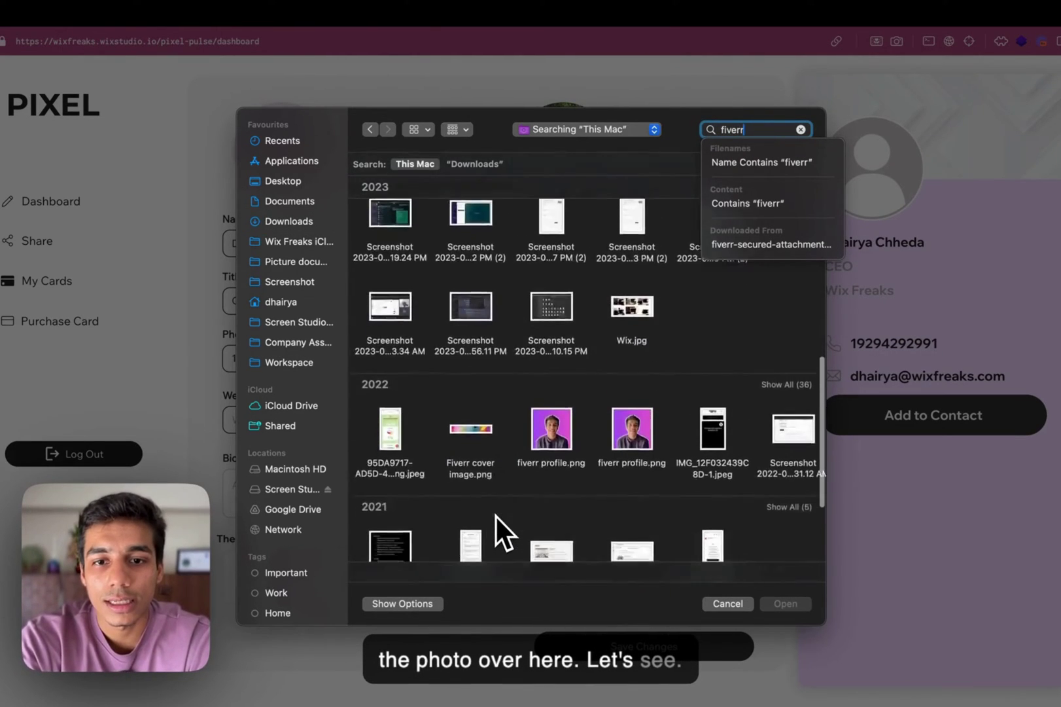
double_click(556, 362)
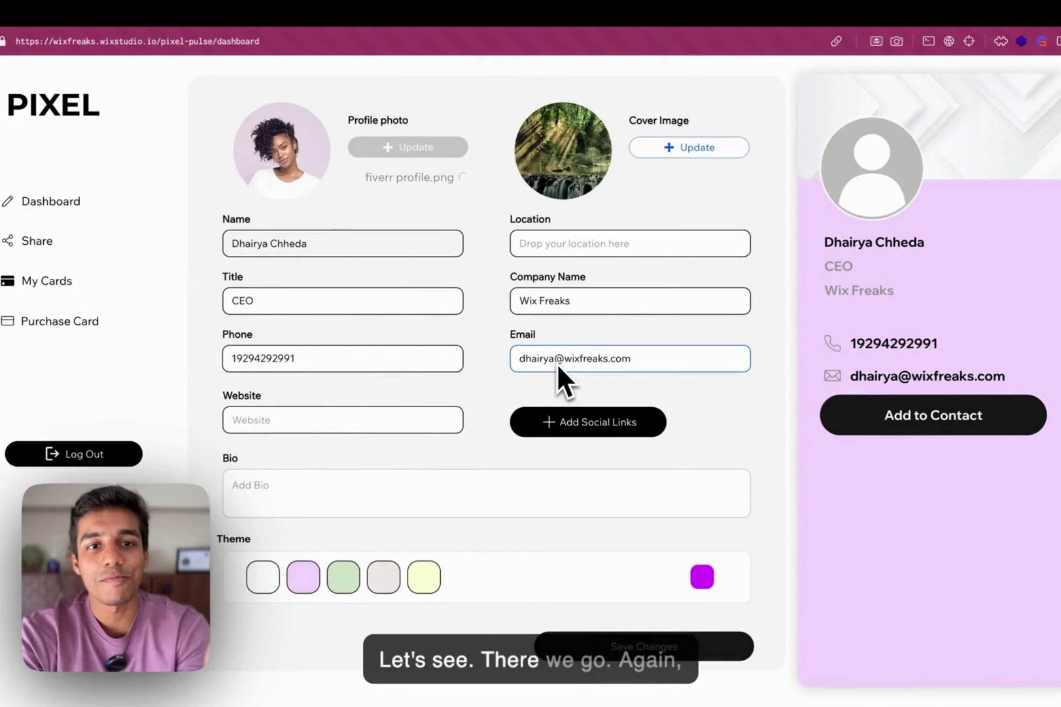
Set Fiverr cover image.png as the card's cover image
click(680, 149)
click(737, 131)
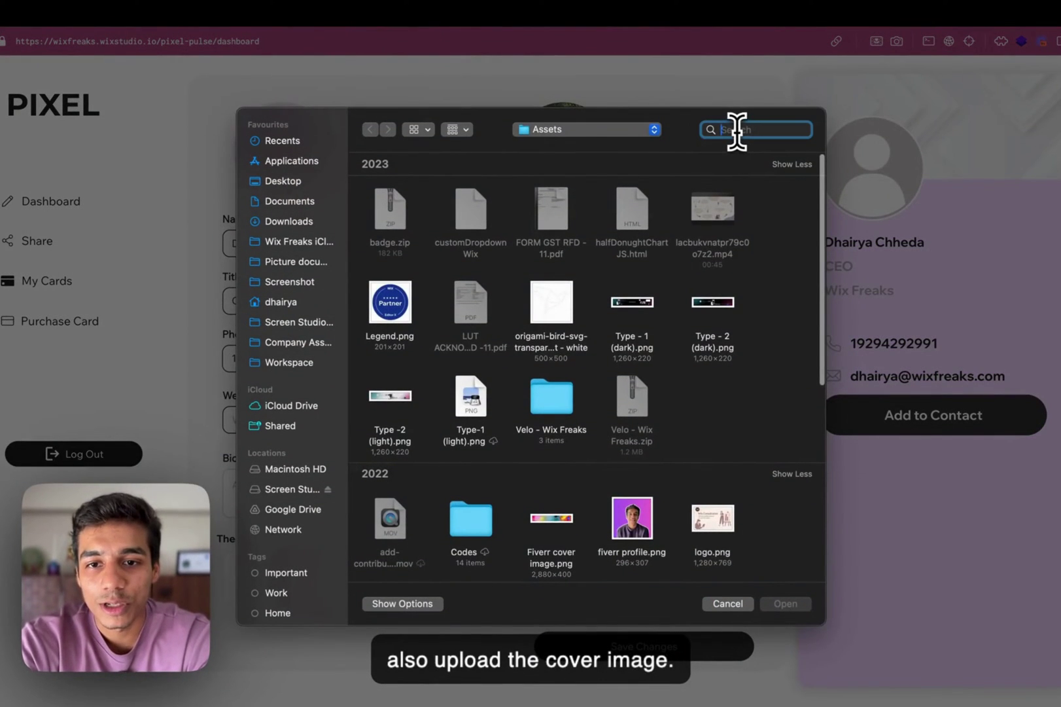
text(cover)
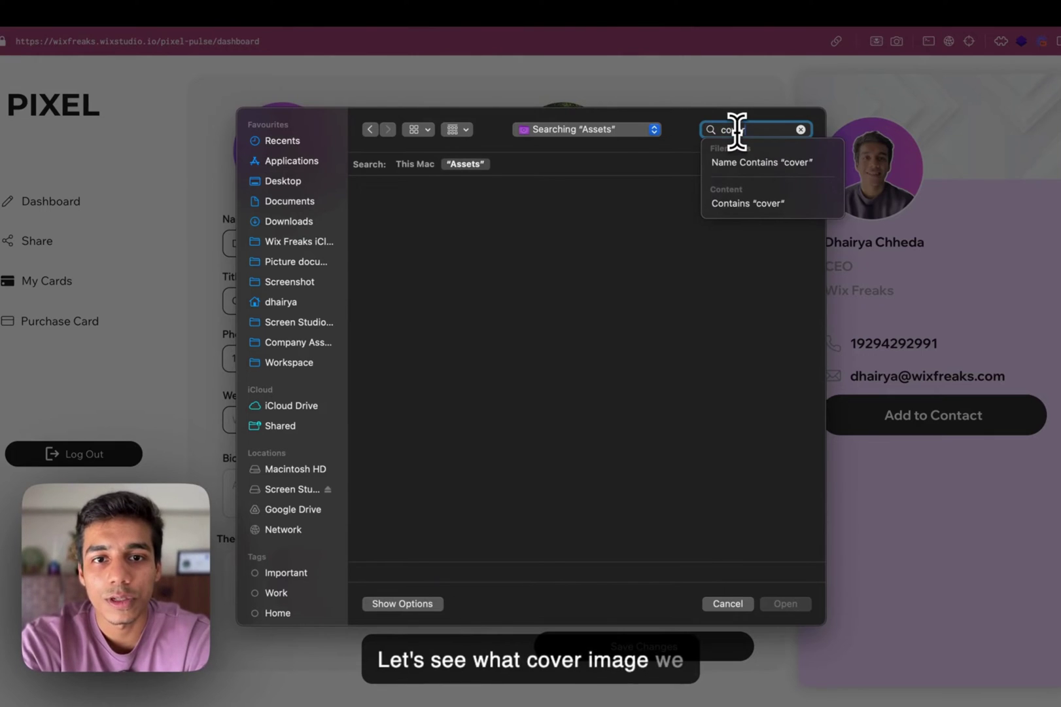
click(415, 164)
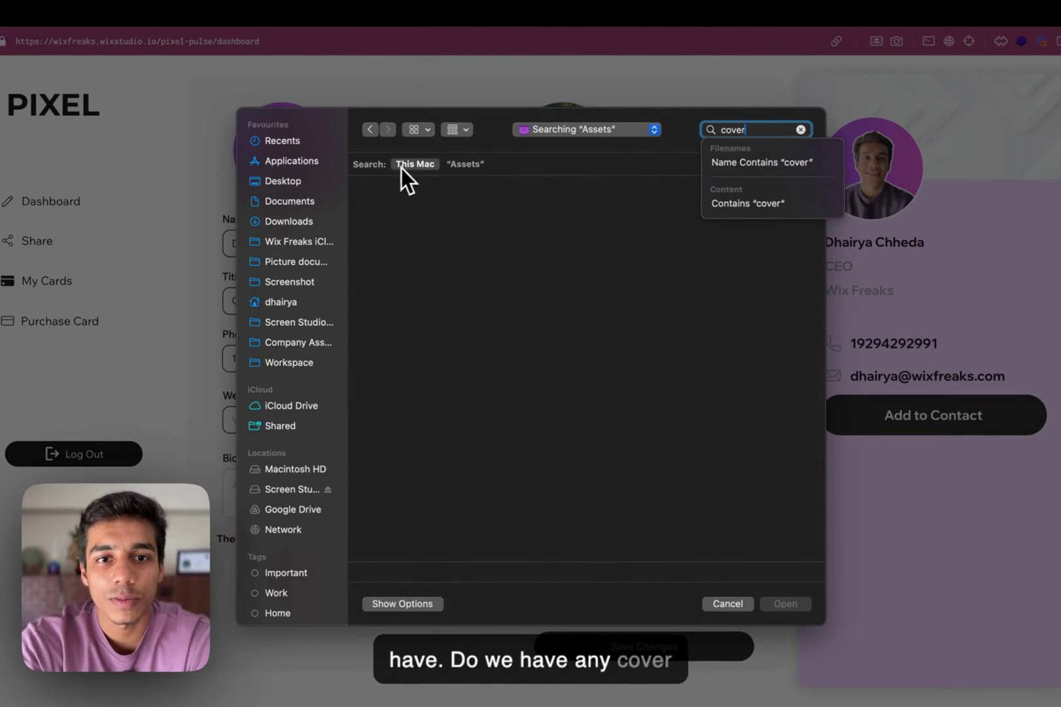
scroll(589, 367, down, 3)
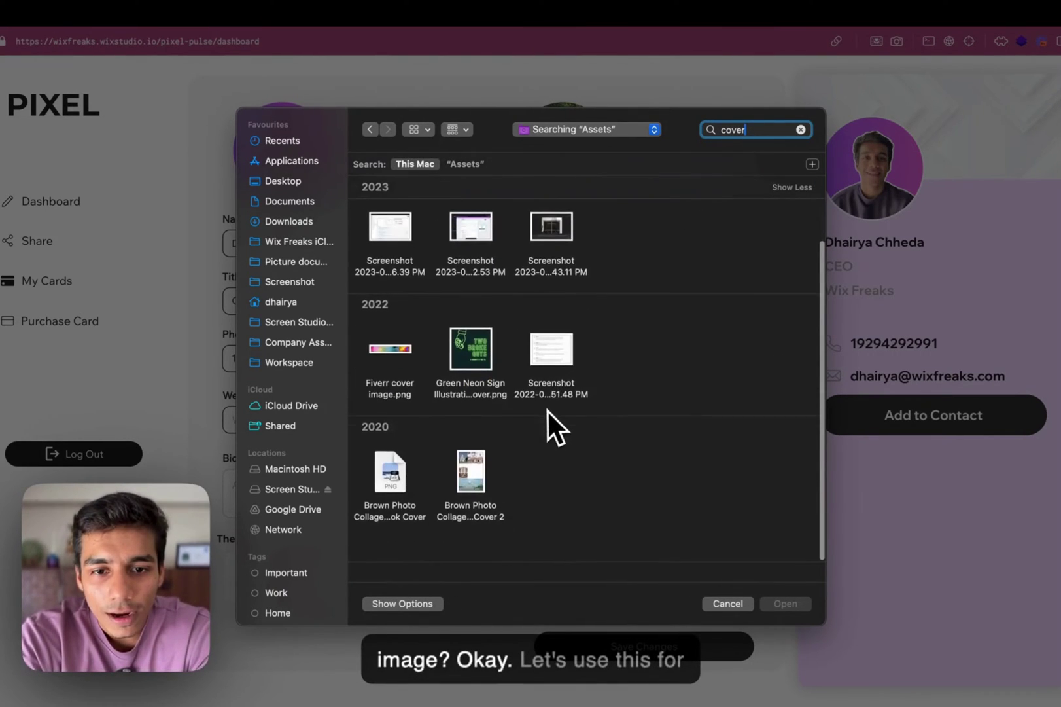
scroll(549, 412, up, 3)
click(395, 426)
double_click(395, 427)
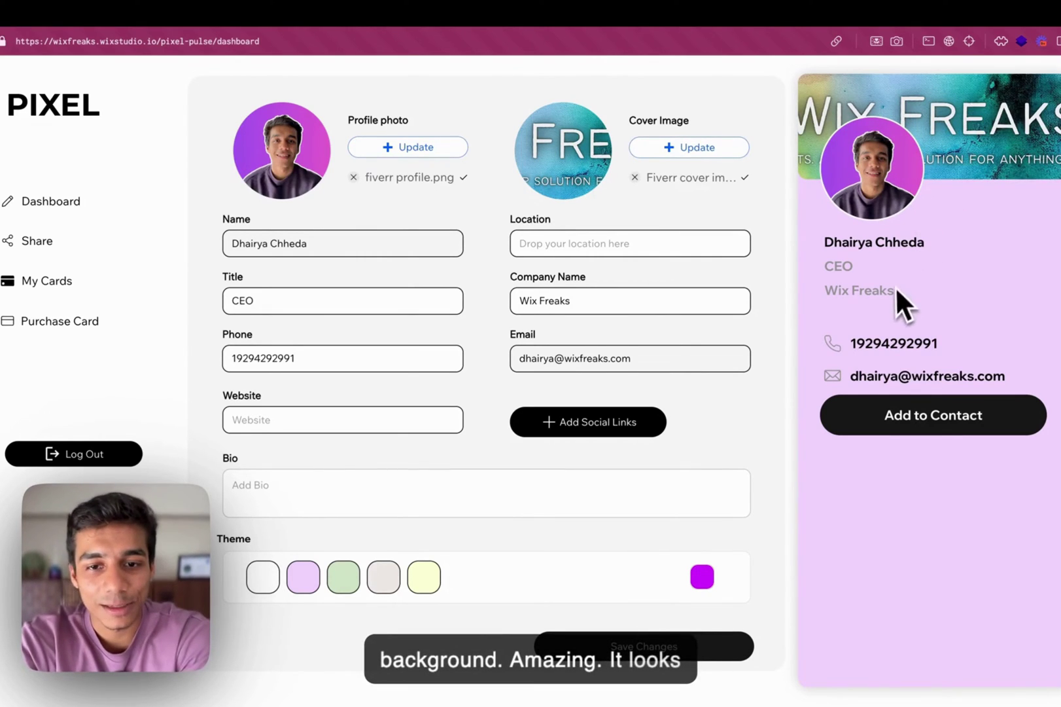
Save the card changes and go to the Share page with its QR code
scroll(720, 393, down, 5)
click(619, 482)
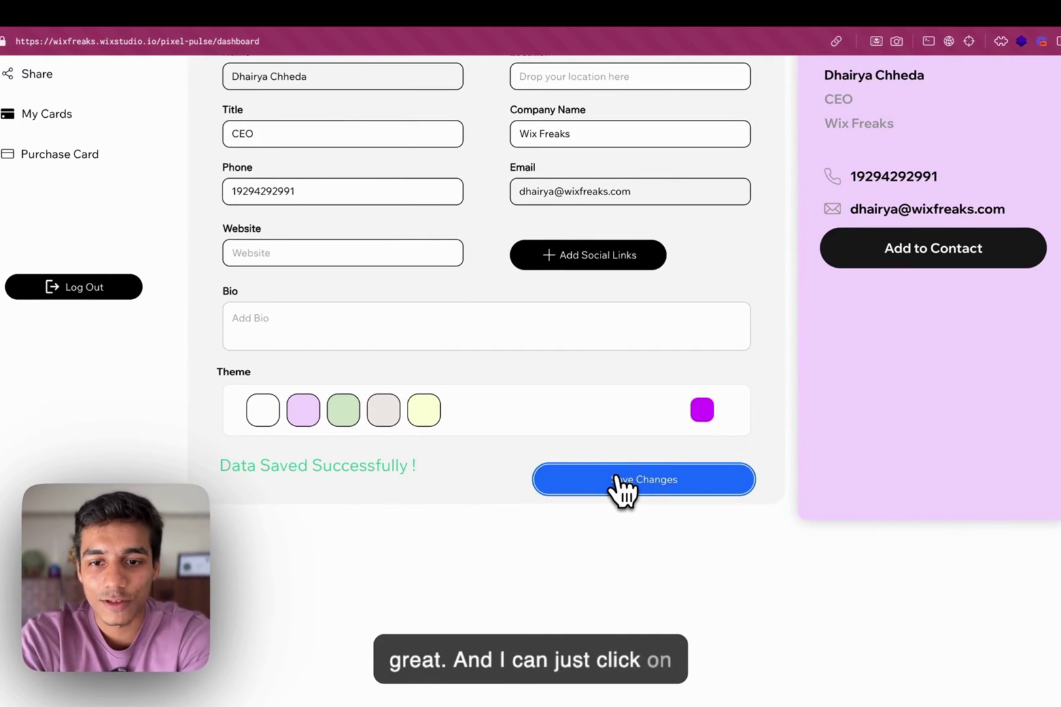
scroll(621, 488, up, 5)
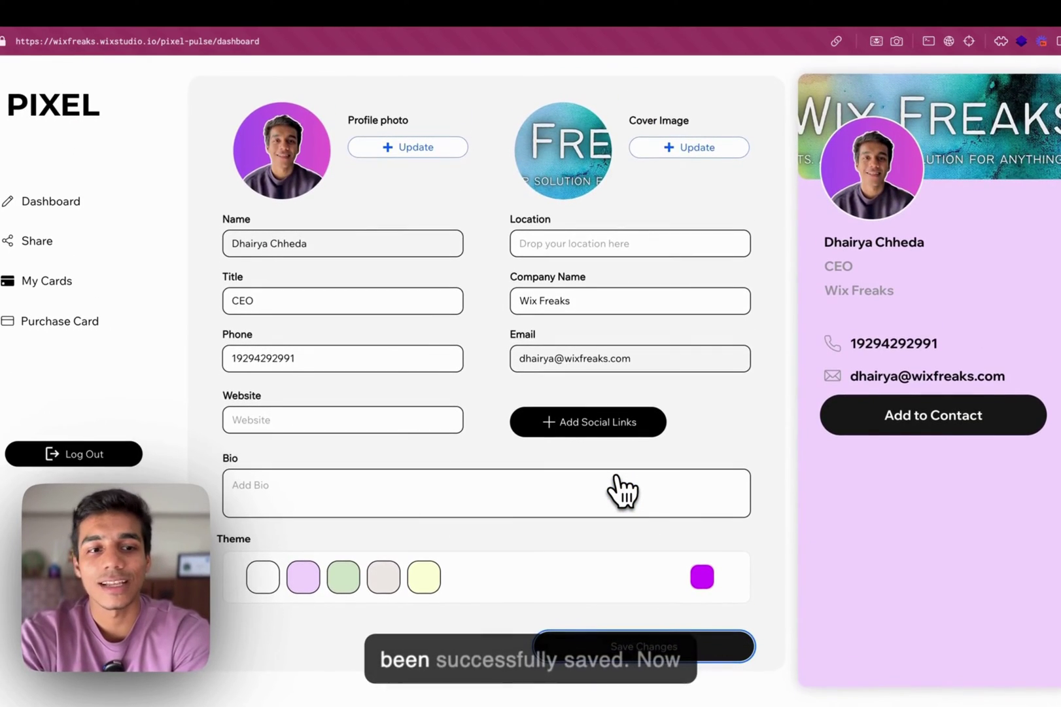
click(46, 254)
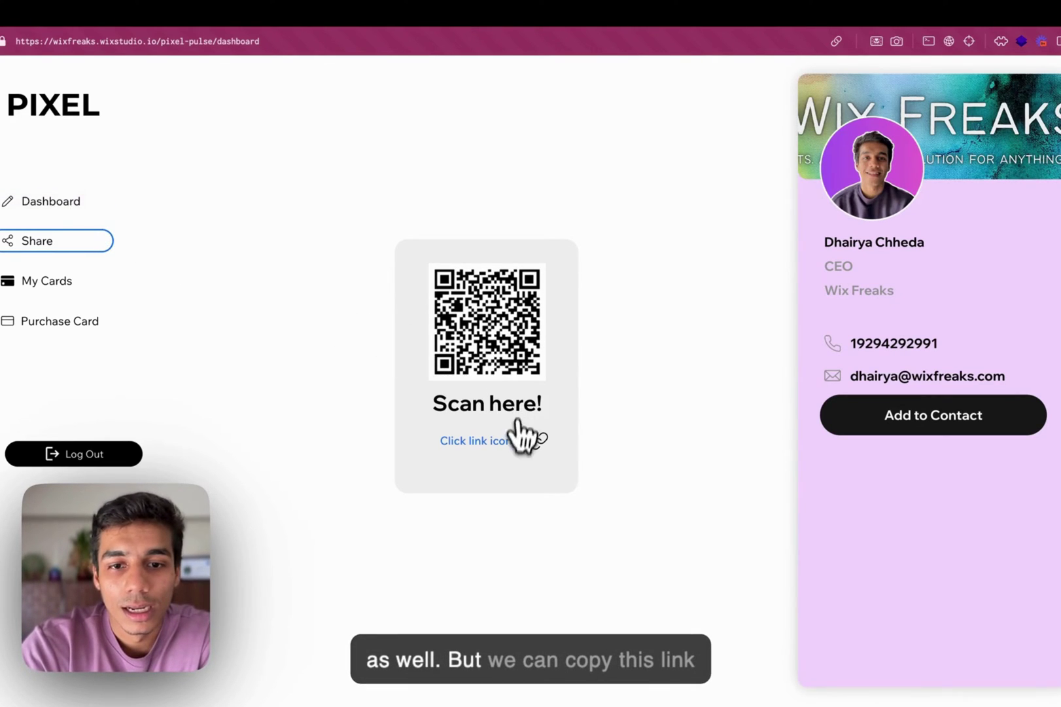
Open the card's public link and preview it at iPhone 14 Pro Max size in developer tools
click(539, 440)
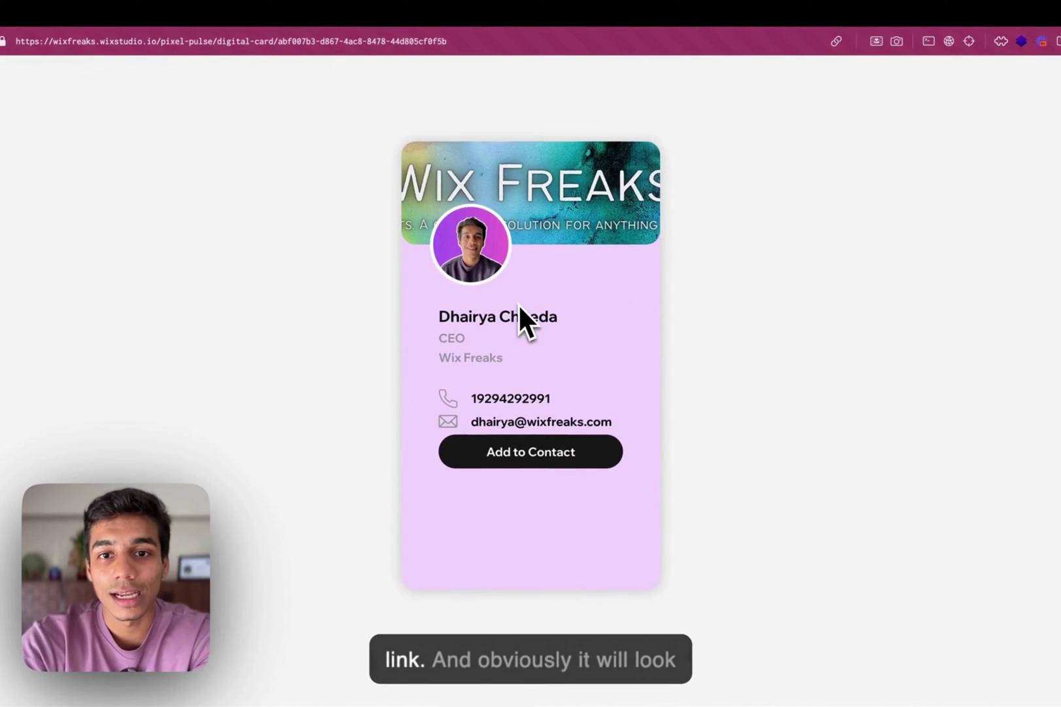
right_click(753, 241)
click(770, 417)
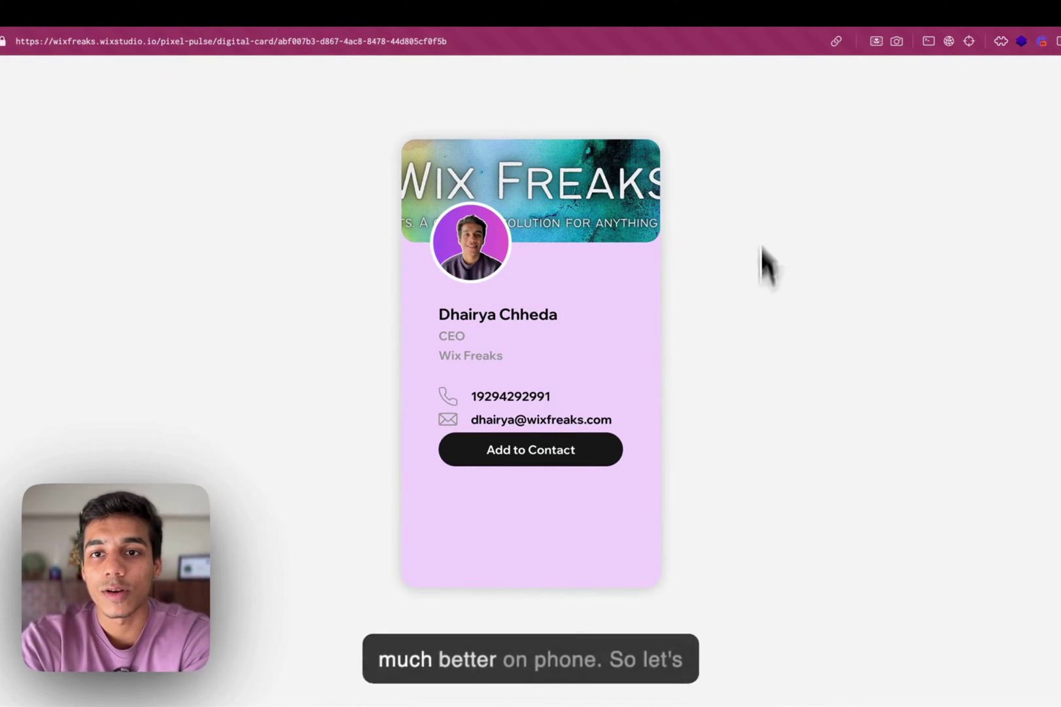
click(756, 65)
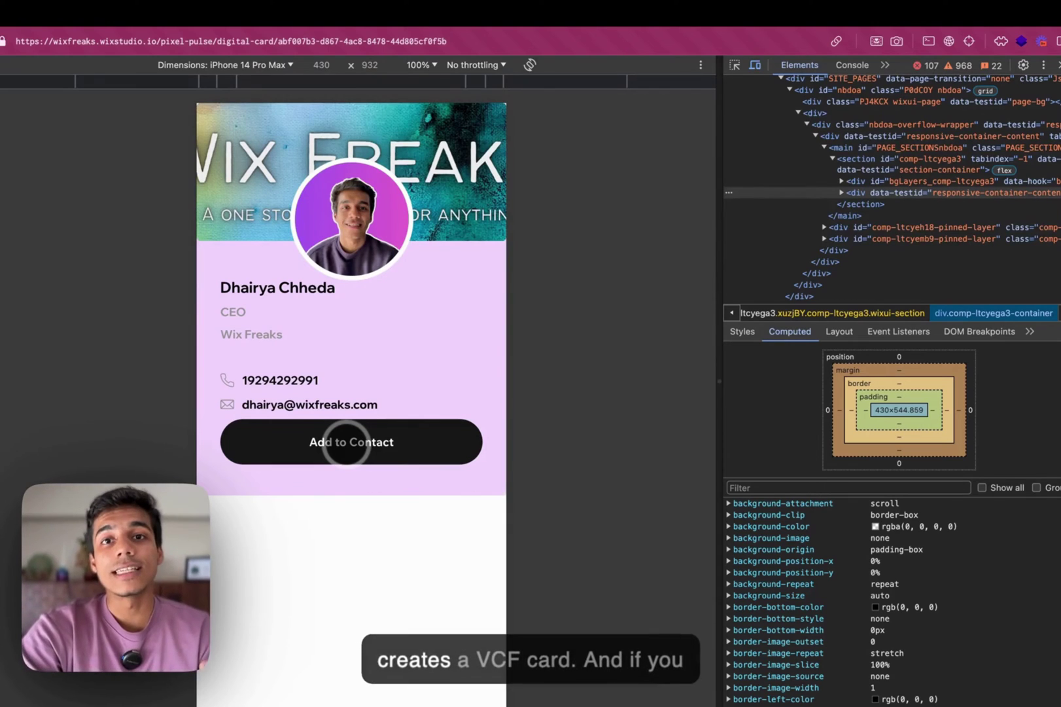
Download the card's contact VCF file and open it from Downloads in Contacts
click(347, 442)
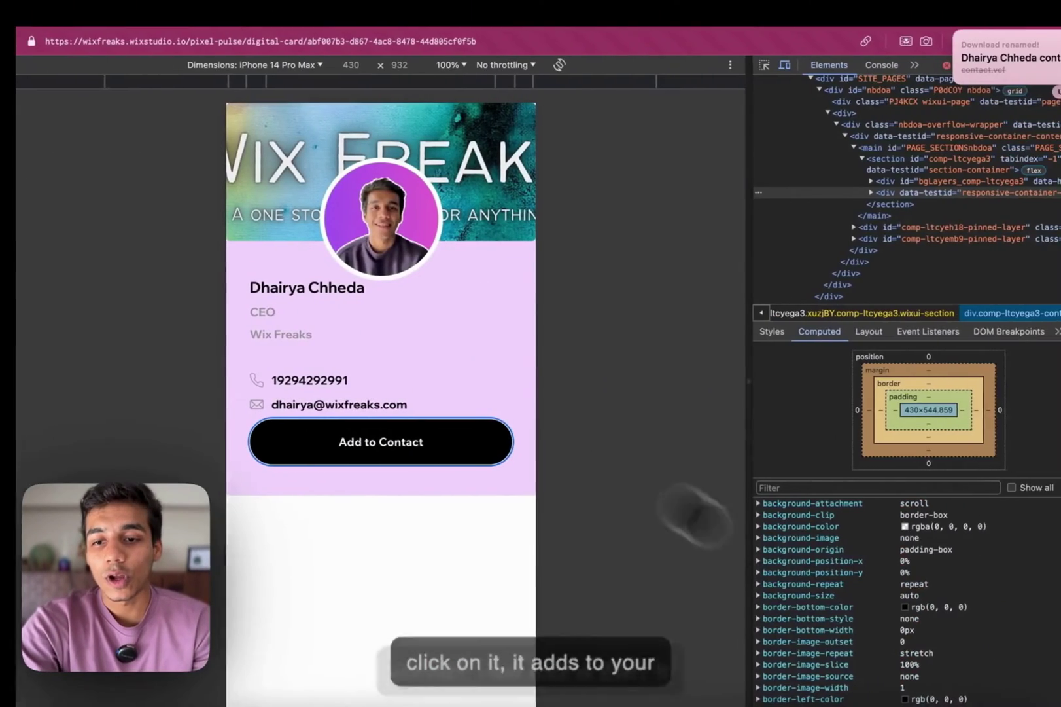
click(919, 674)
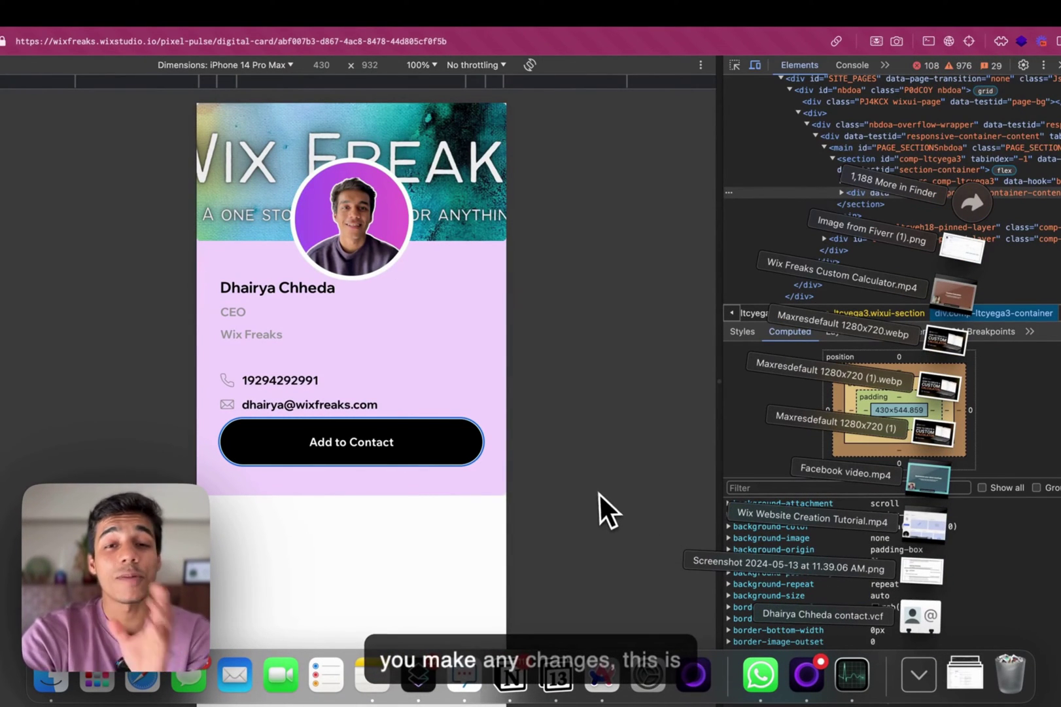
click(902, 627)
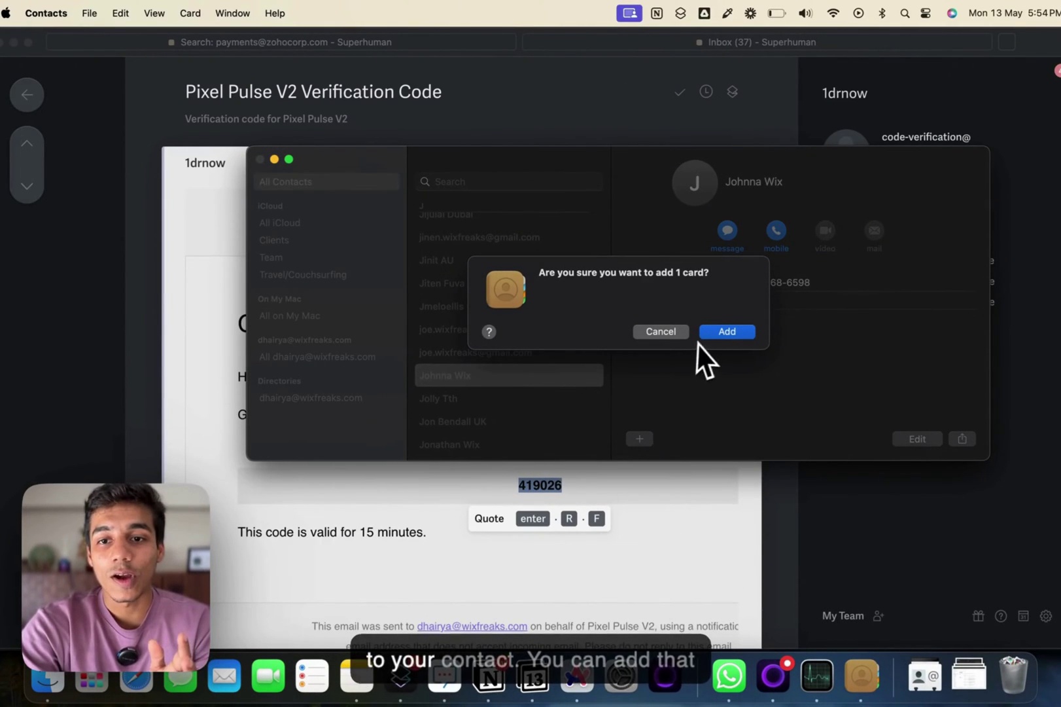
Add the card owner with work phone and email to Contacts, then return to Chrome
click(727, 331)
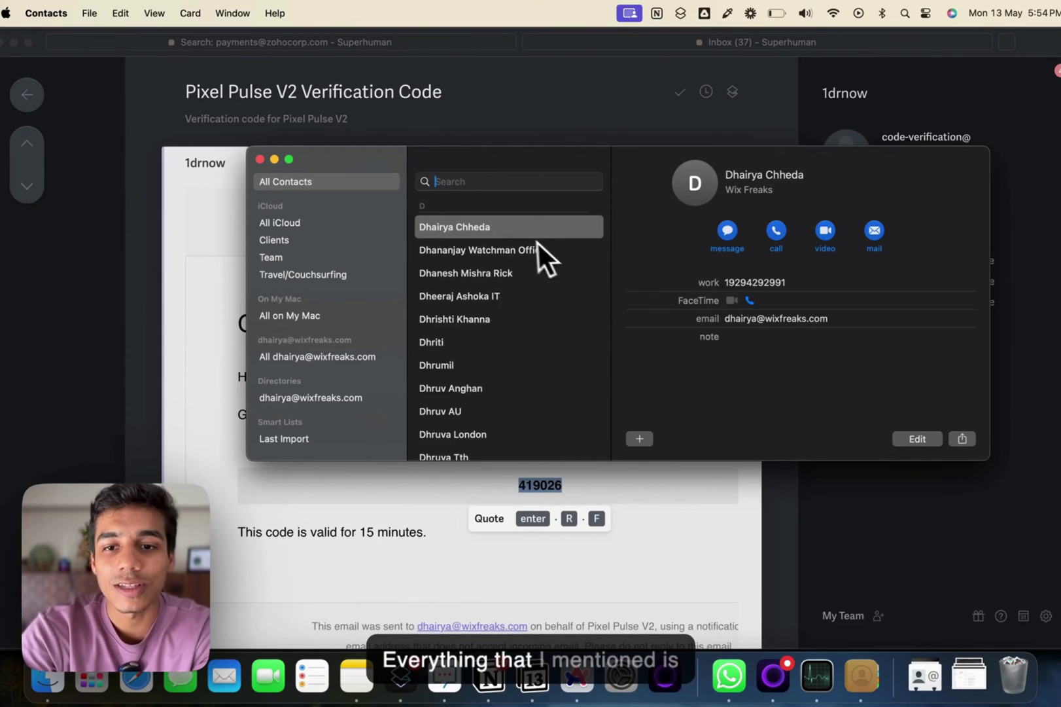
key(super+Tab)
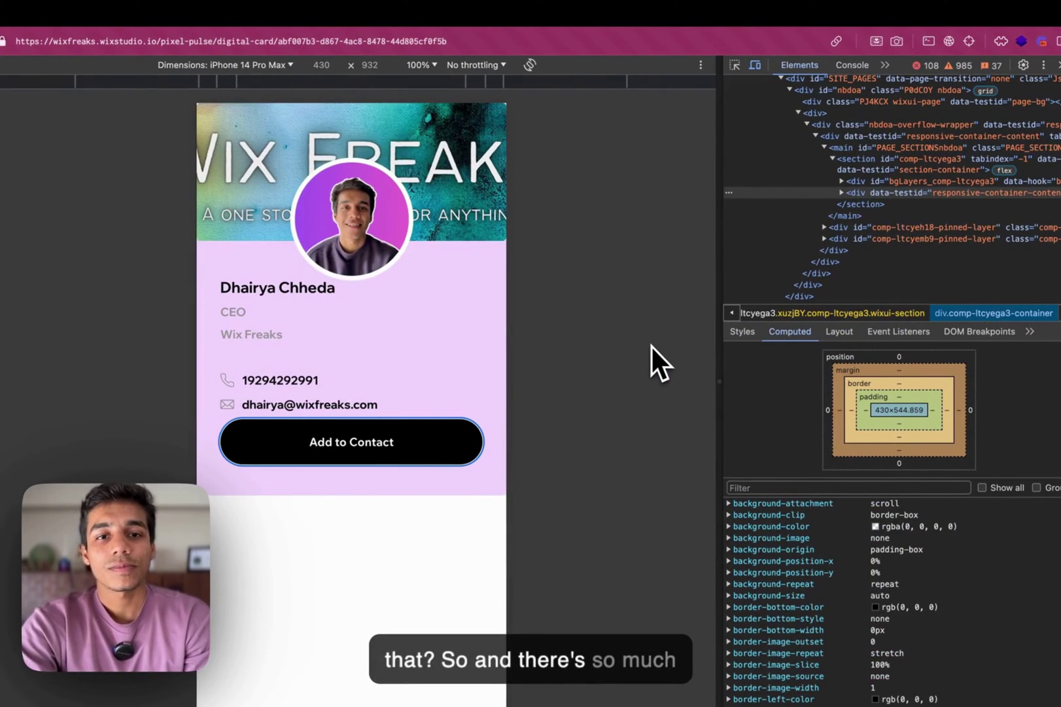
Return to the Pixel dashboard at full width with device mode and DevTools closed
key(super+bracketleft)
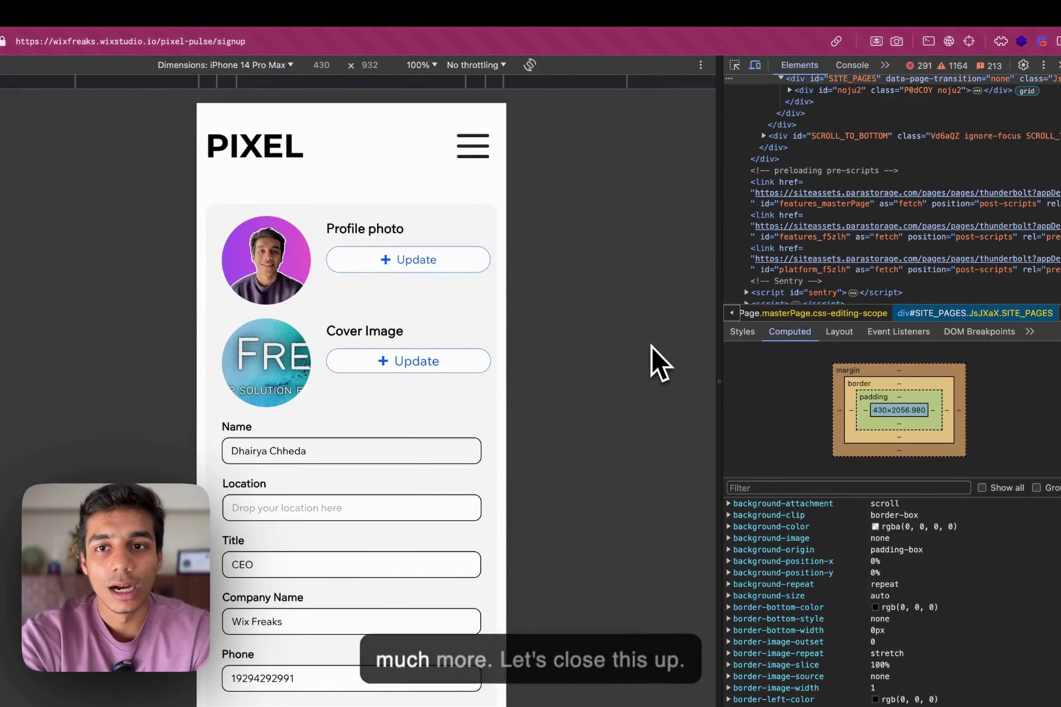
click(755, 65)
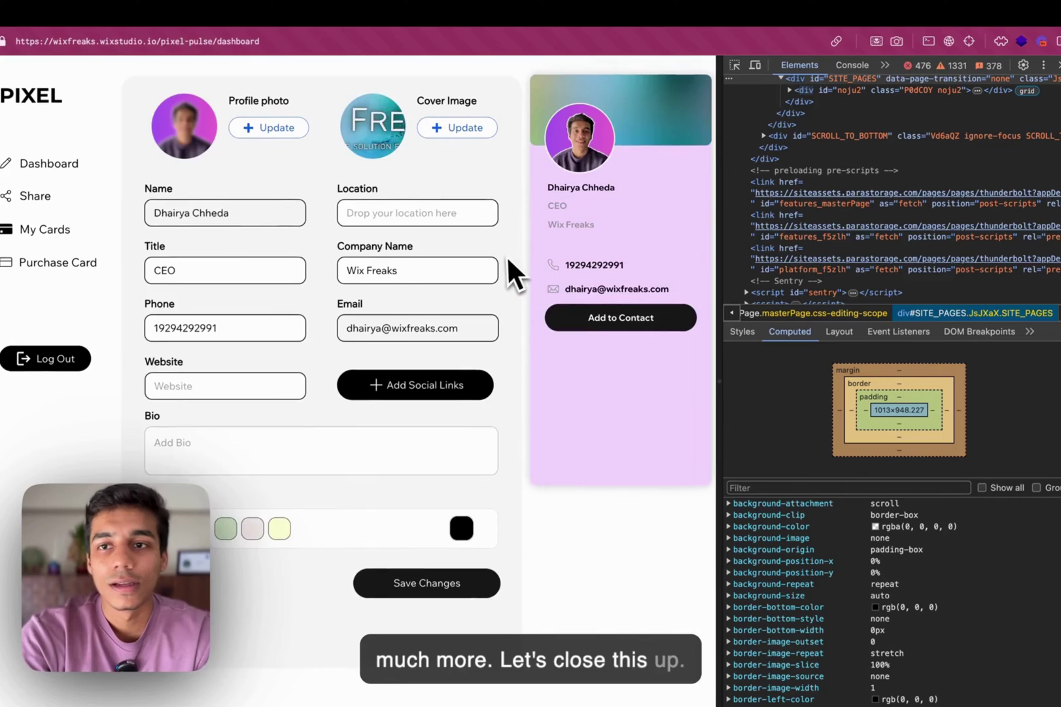
key(super+alt+i)
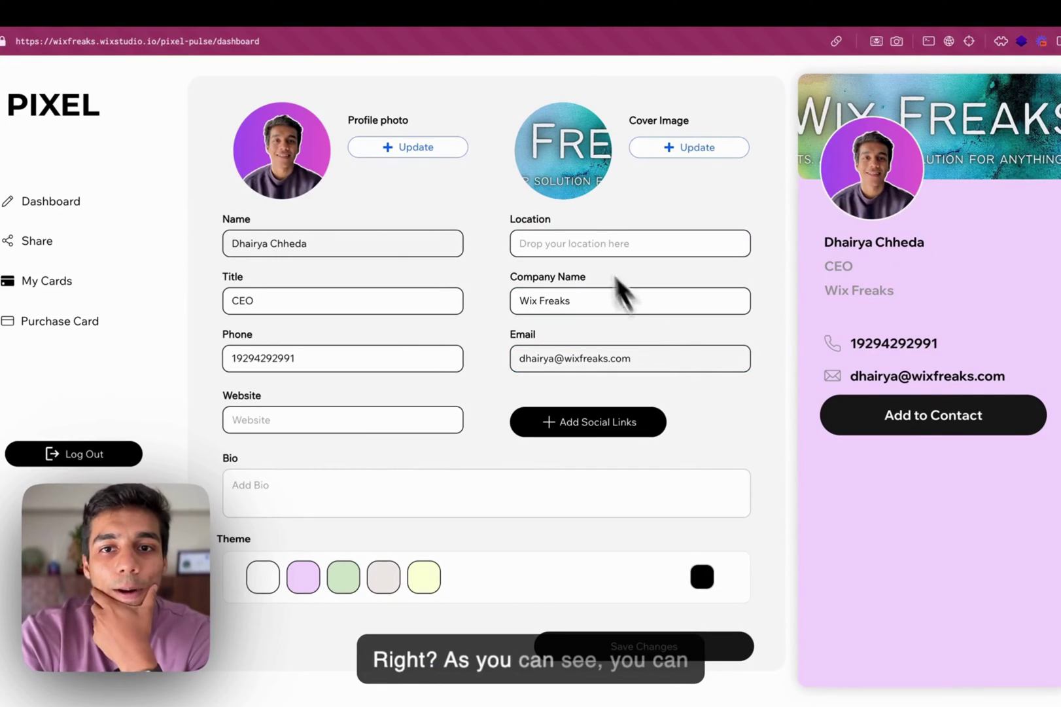
Enter Mumbai as the card's Location
click(551, 239)
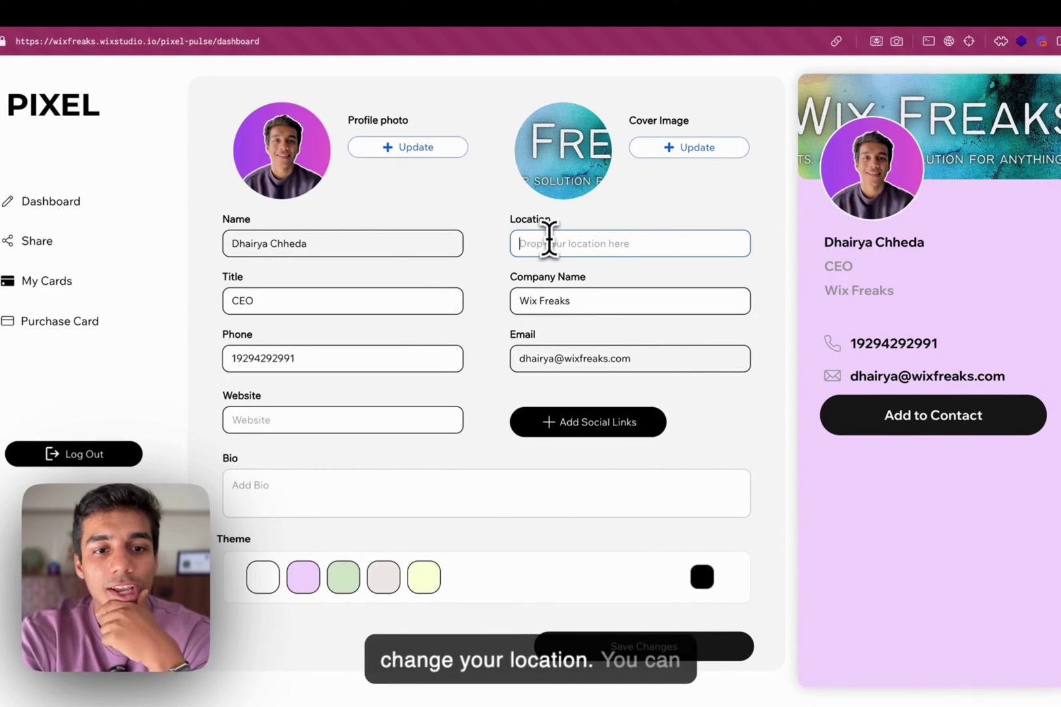
text(Mumb)
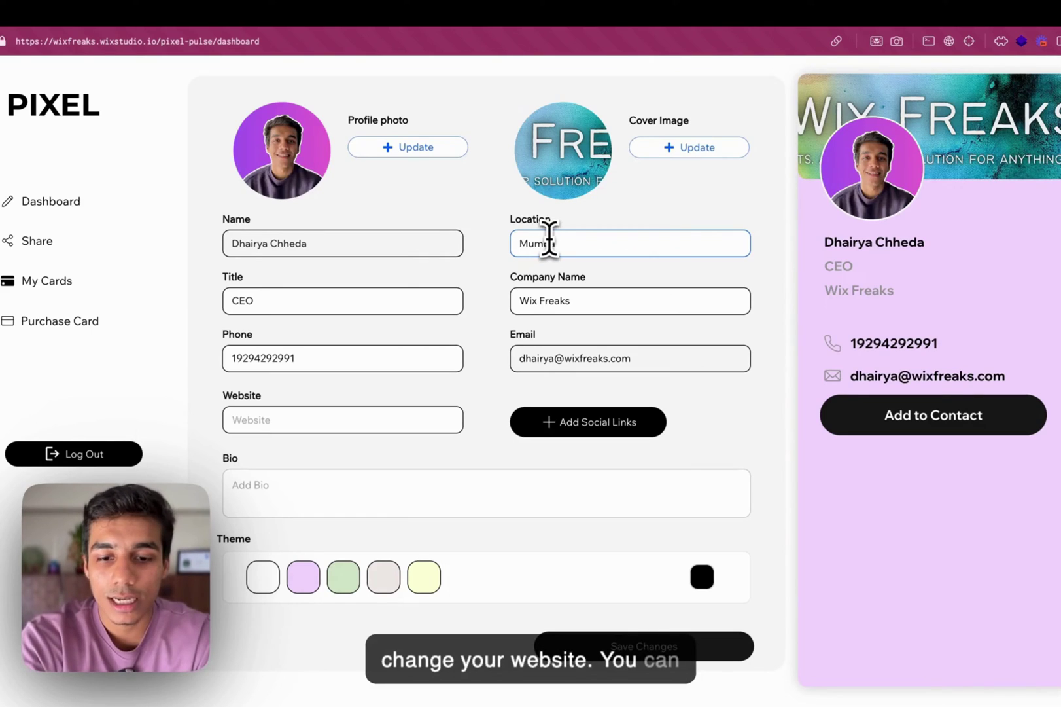
text(ai)
scroll(642, 481, down, 2)
Save the Mumbai location, then open and close the Social Media links popup
click(705, 375)
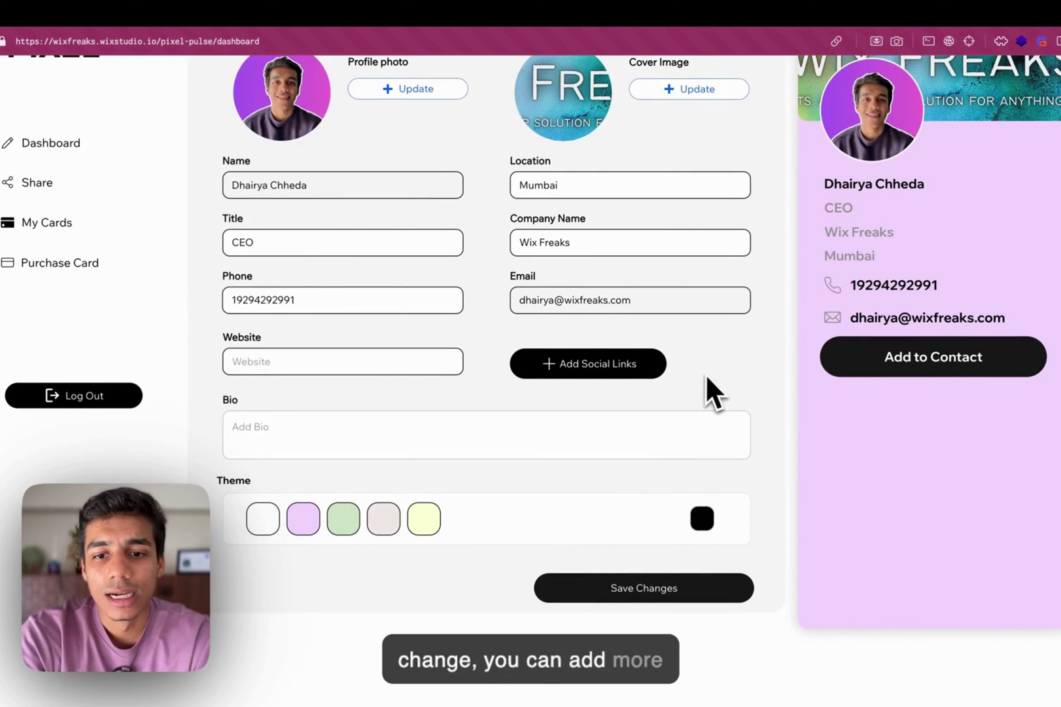
click(660, 594)
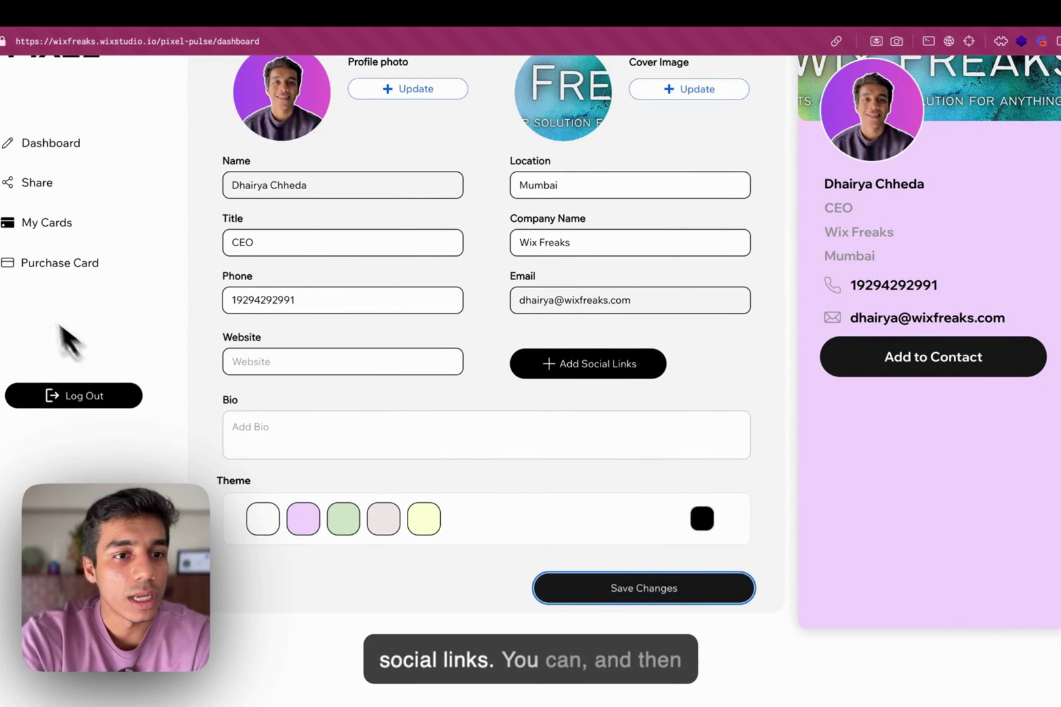
scroll(59, 268, up, 2)
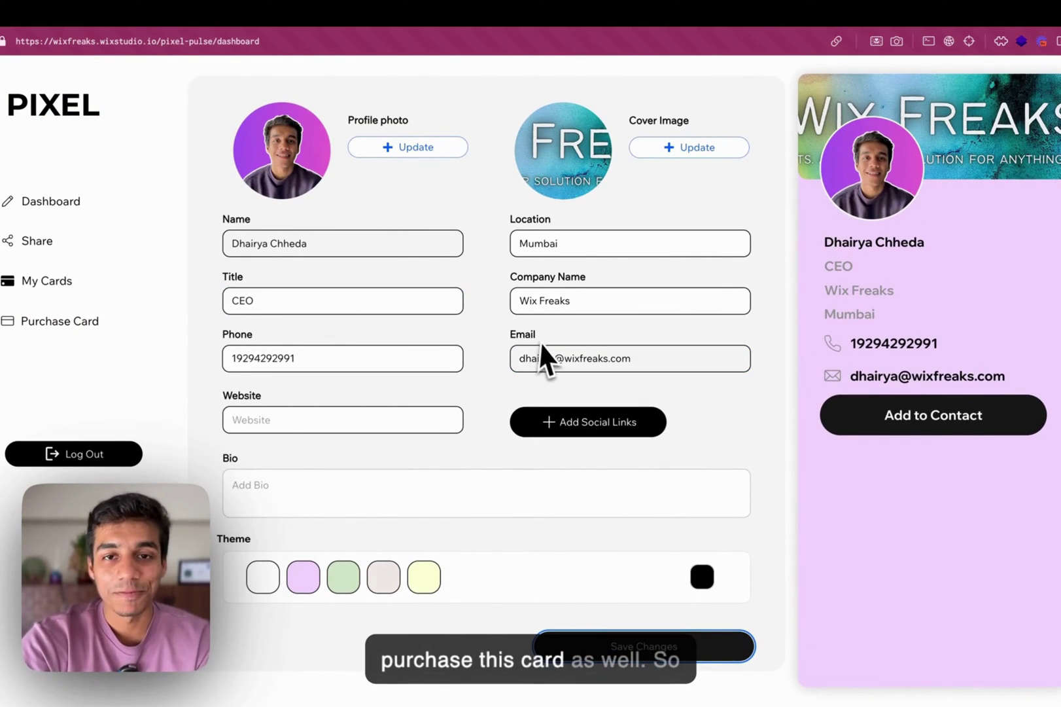
click(587, 424)
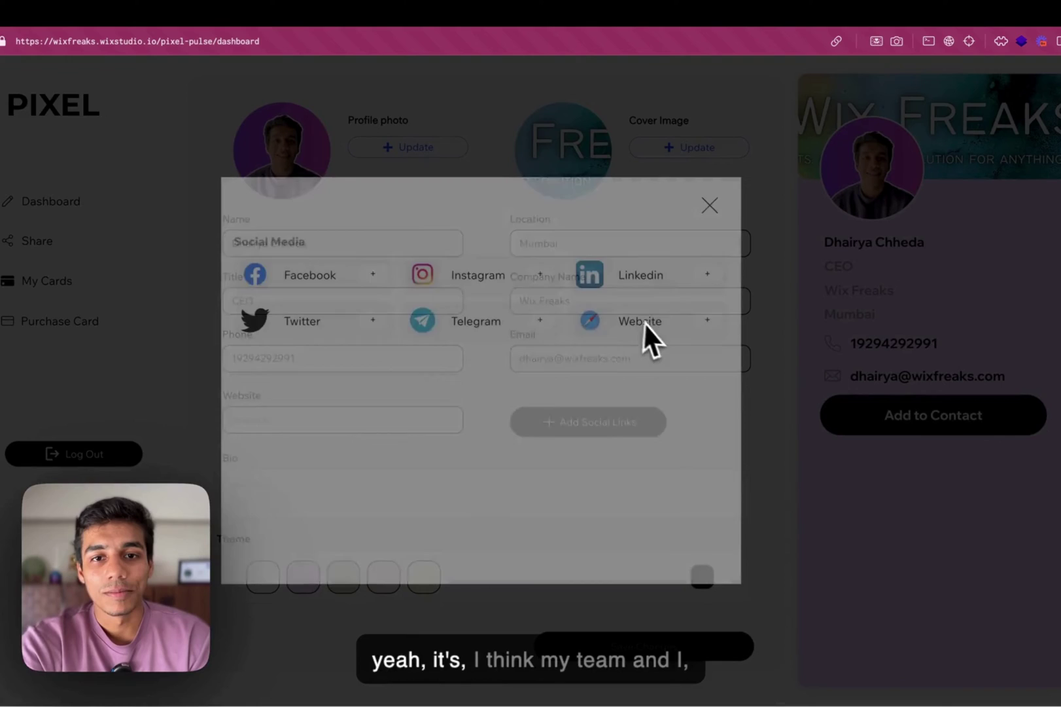
click(711, 204)
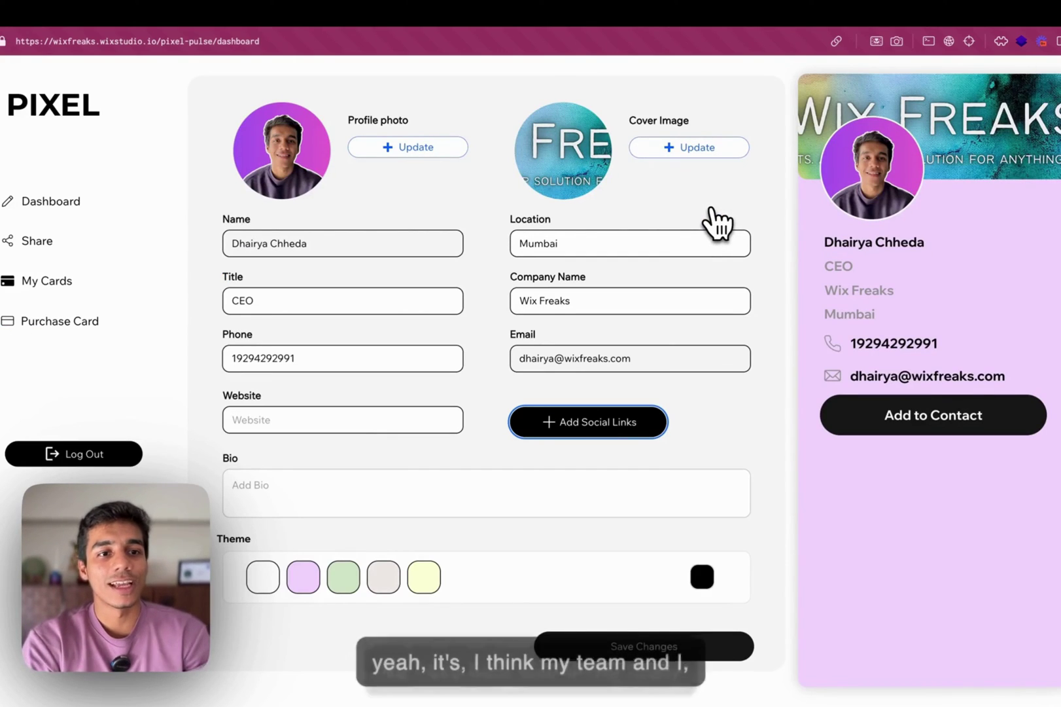